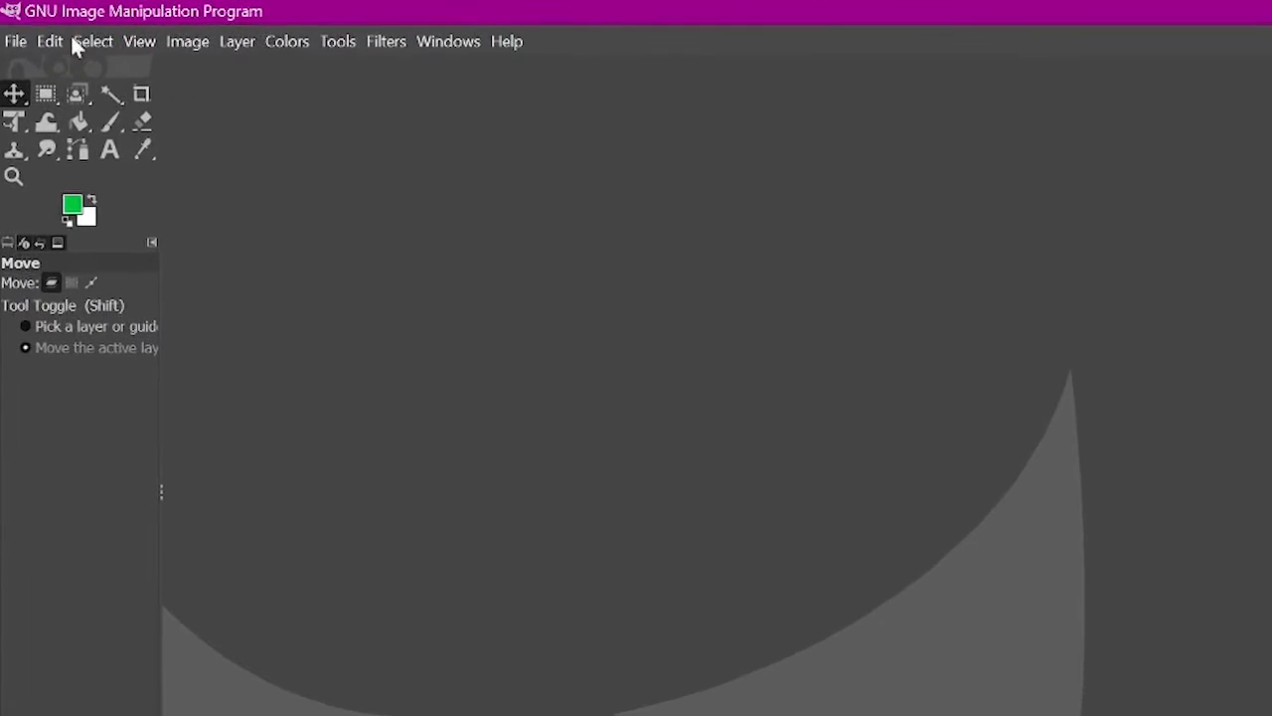
# - Open Student Picture.heic from the gimp folder on the Desktop, converting it to the built-in sRGB color profile
pyautogui.click(15, 48)
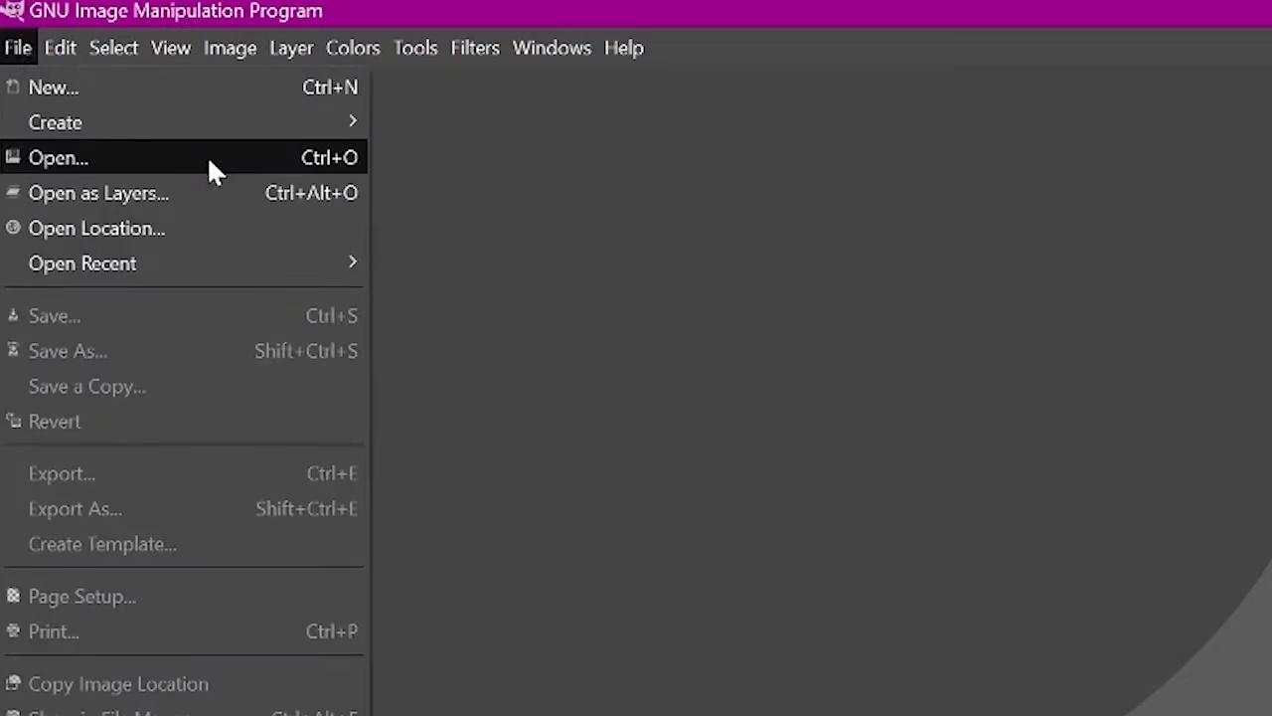
pyautogui.click(236, 157)
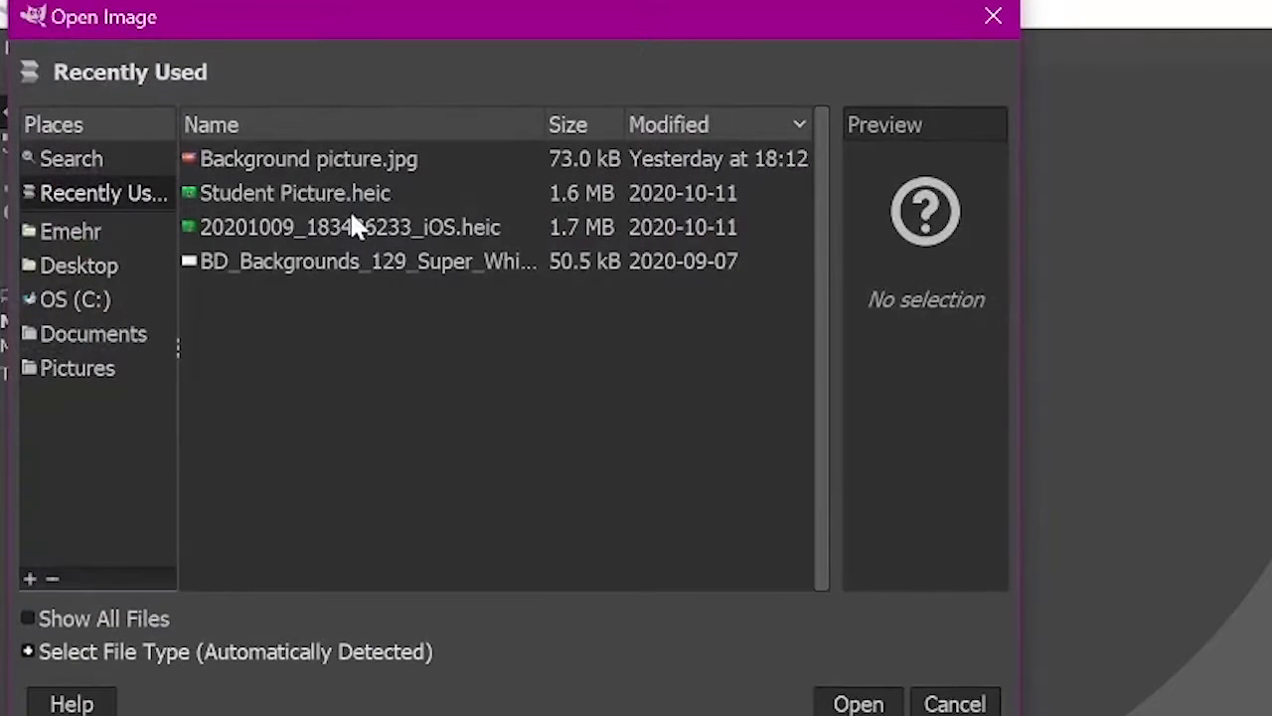
pyautogui.click(72, 266)
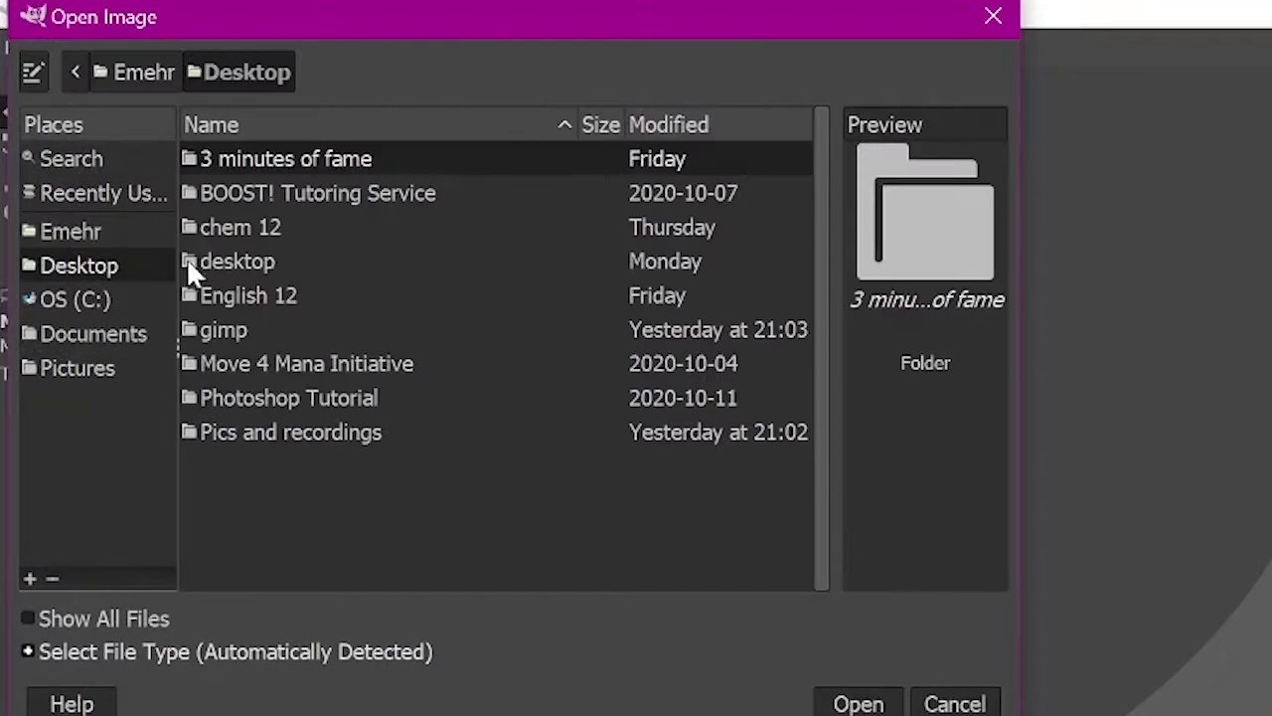
pyautogui.doubleClick(237, 332)
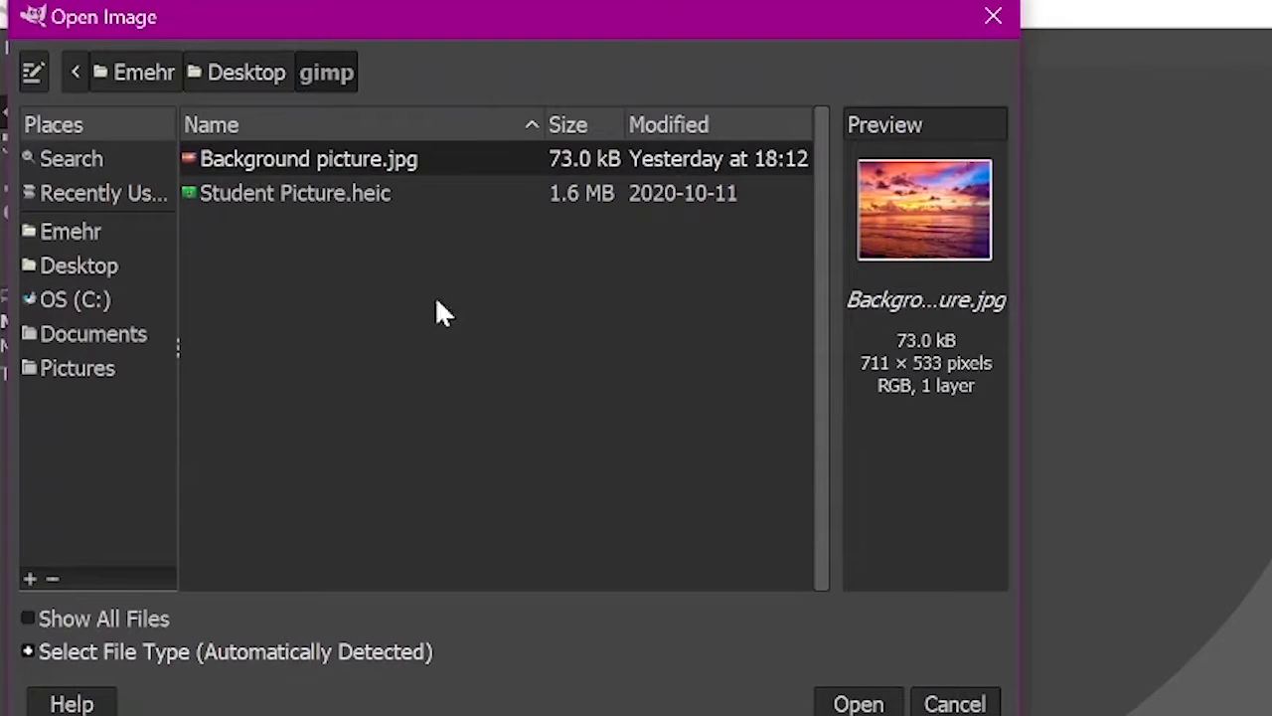
pyautogui.doubleClick(569, 171)
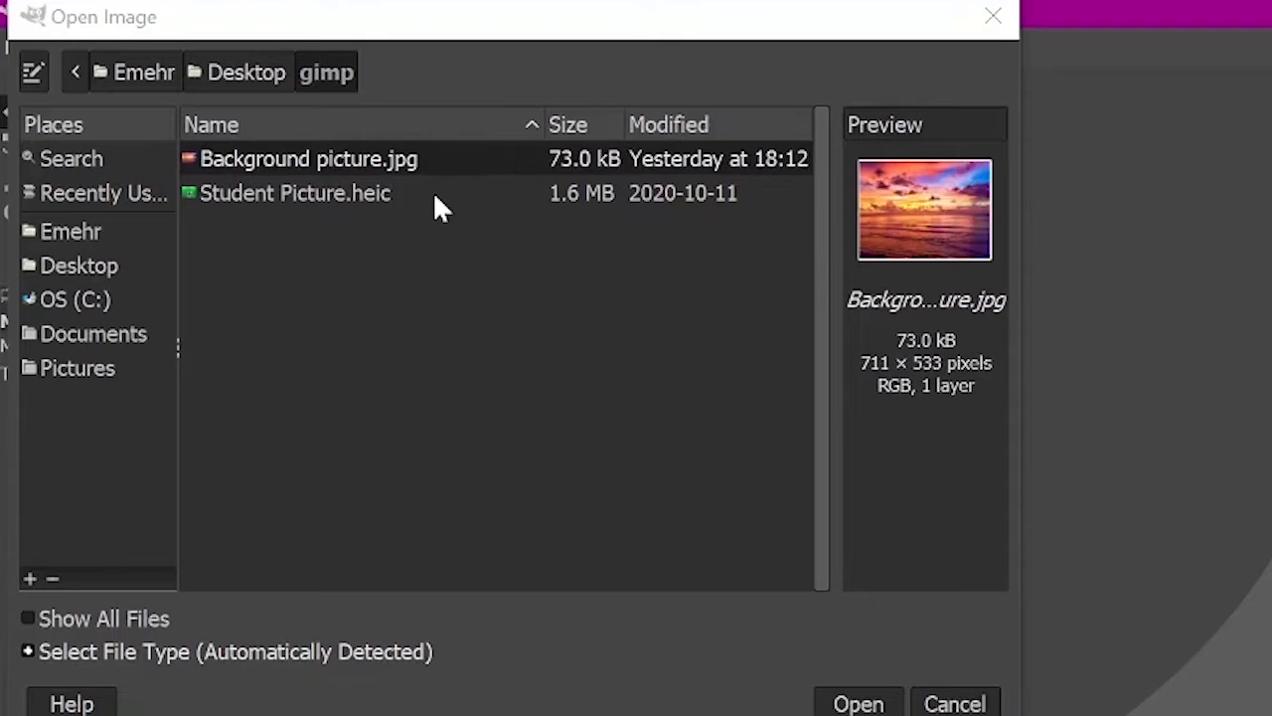
pyautogui.click(294, 191)
pyautogui.click(847, 702)
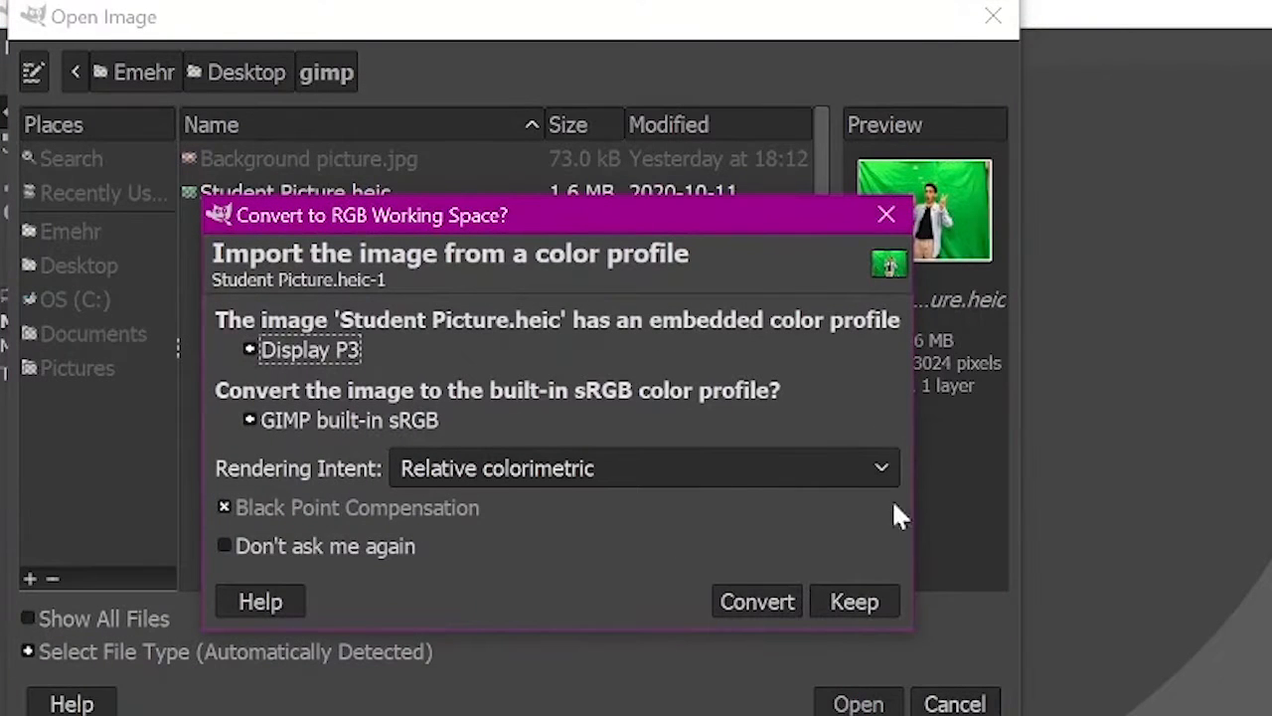
pyautogui.click(753, 601)
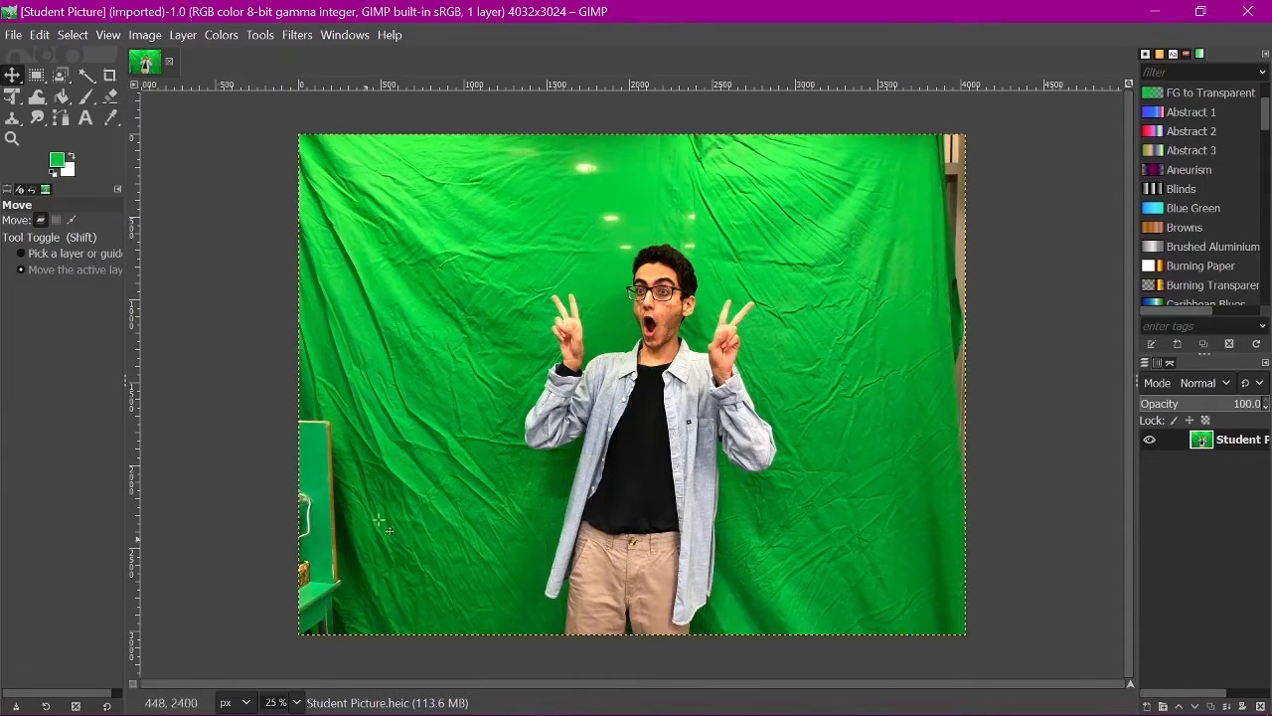
# - Crop the photo to about 3320 × 2556 px around the student and add an alpha channel to its layer
pyautogui.click(109, 74)
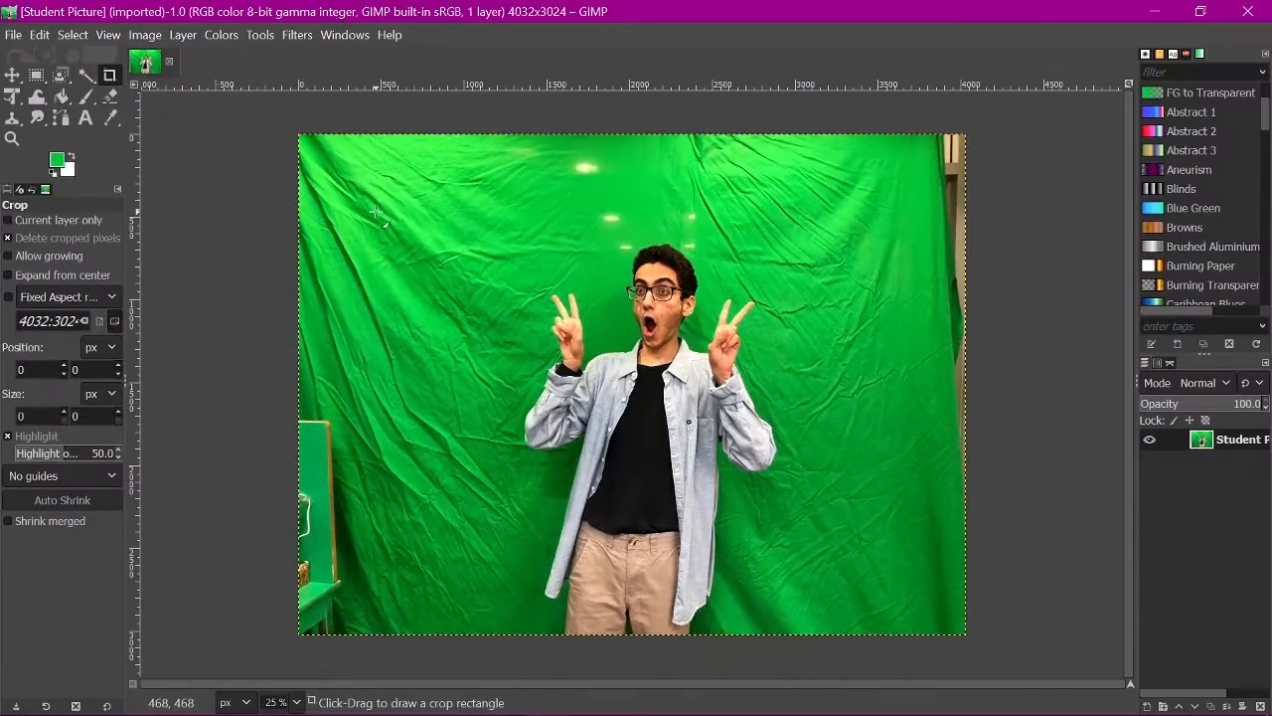
pyautogui.moveTo(375, 211); pyautogui.dragTo(926, 715)
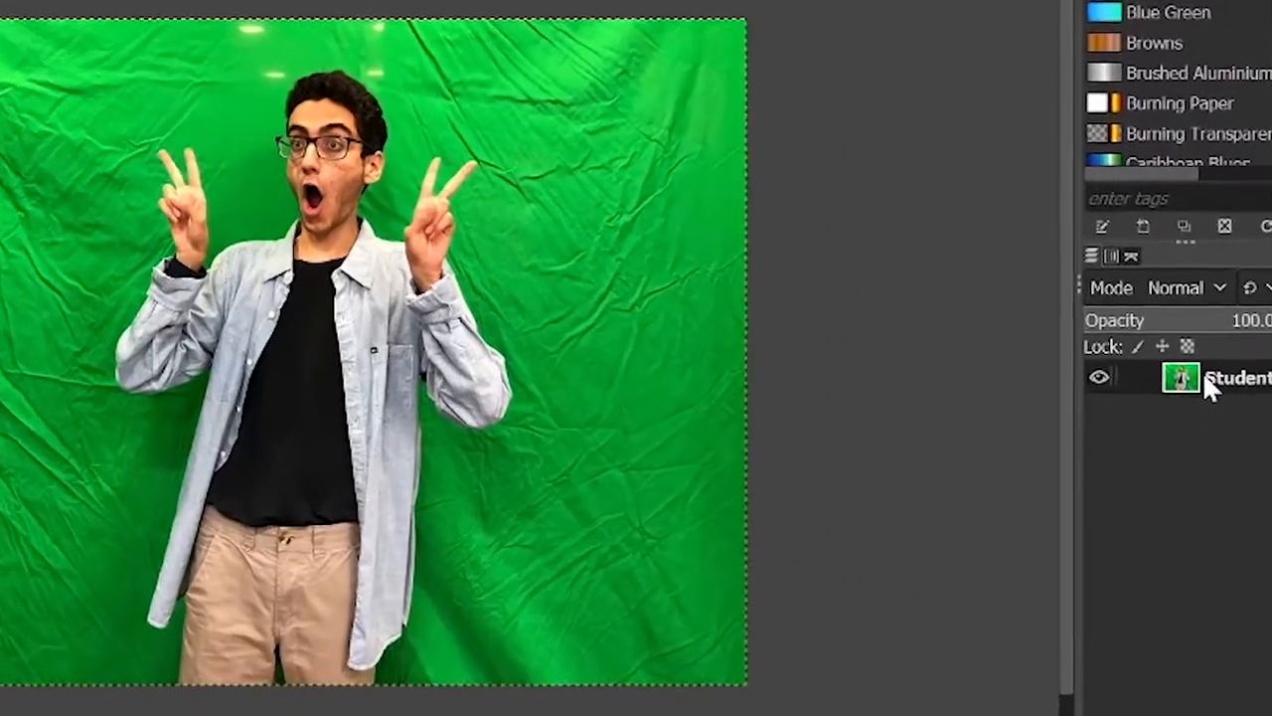
pyautogui.rightClick(1205, 380)
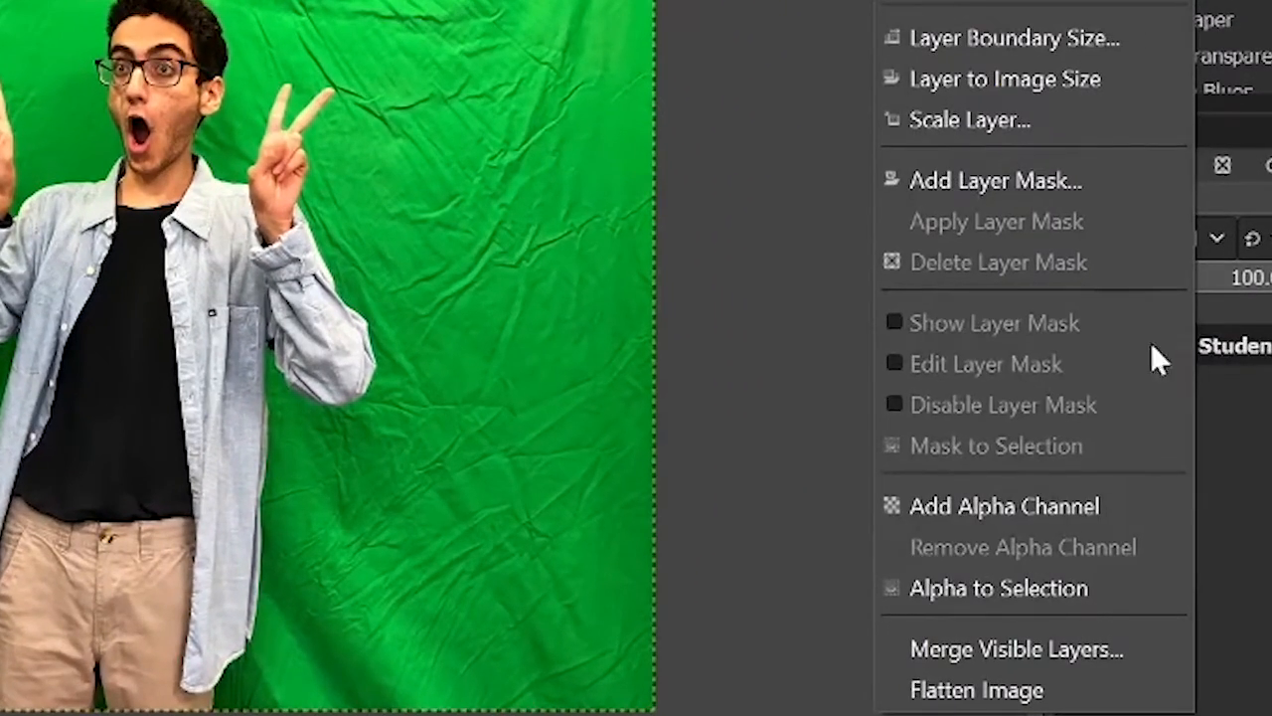
pyautogui.click(931, 516)
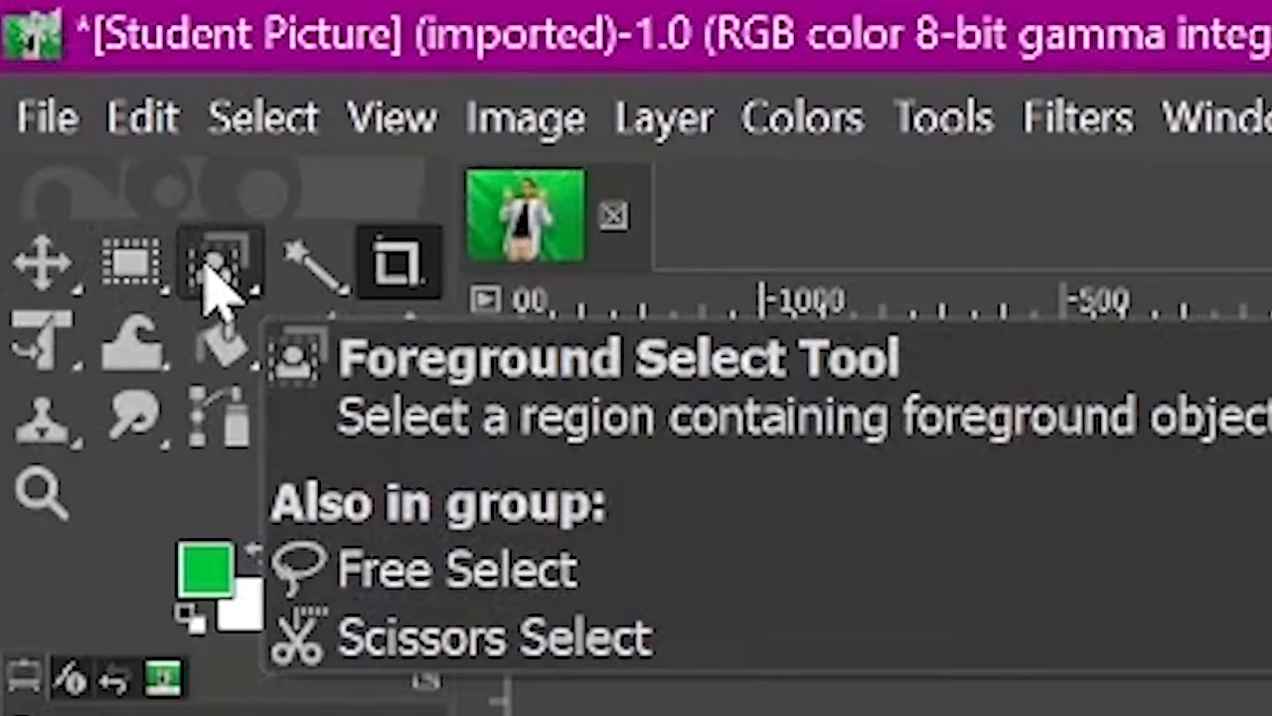
# - Roughly outline the student's whole figure with Foreground Select and close the outline for refining
pyautogui.click(207, 268)
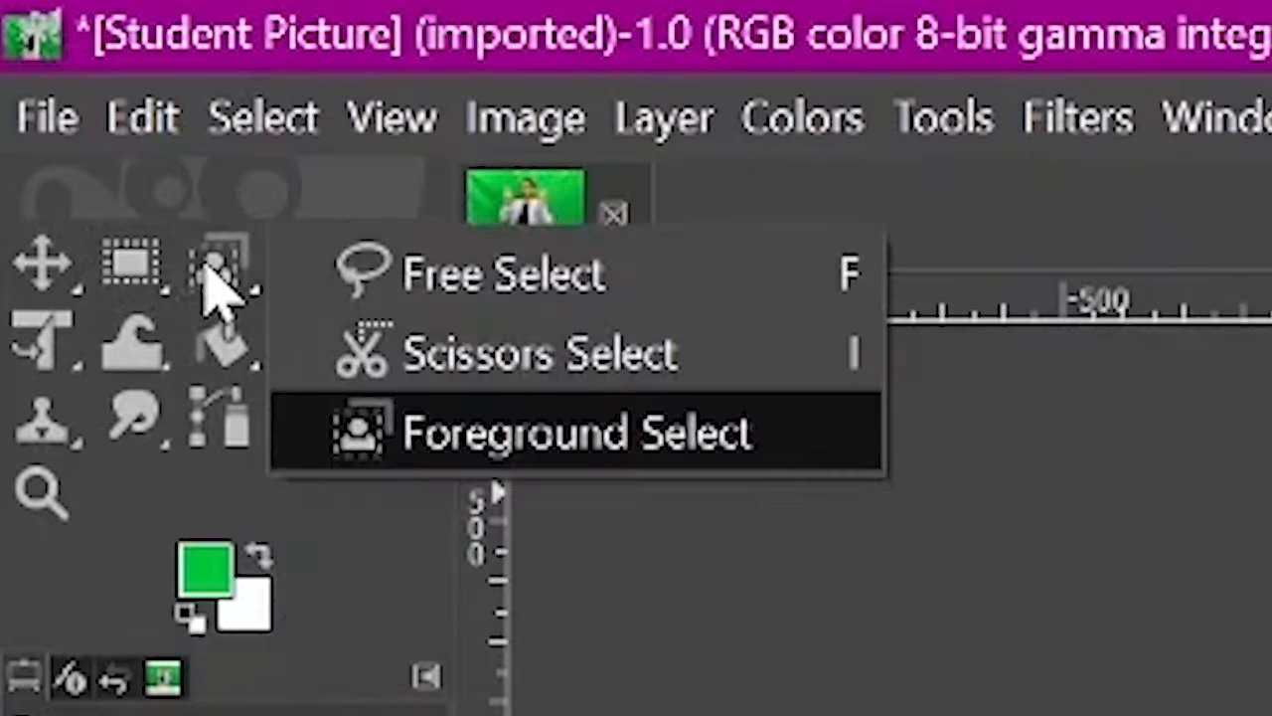
pyautogui.click(434, 463)
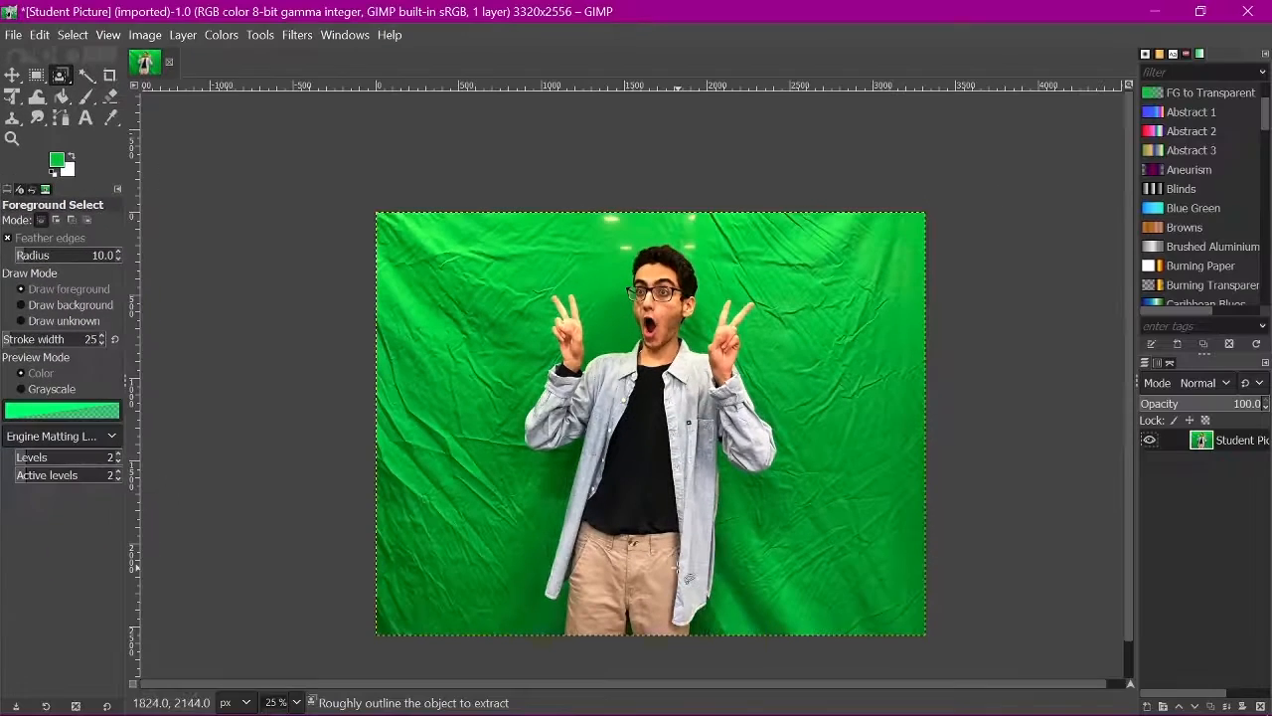
pyautogui.moveTo(556, 638)
pyautogui.mouseDown()
pyautogui.moveTo(561, 608)
pyautogui.moveTo(538, 598)
pyautogui.moveTo(540, 565)
pyautogui.moveTo(577, 461)
pyautogui.moveTo(528, 463)
pyautogui.moveTo(515, 401)
pyautogui.moveTo(544, 257)
pyautogui.moveTo(565, 240)
pyautogui.moveTo(607, 329)
pyautogui.moveTo(617, 327)
pyautogui.moveTo(611, 294)
pyautogui.mouseUp()
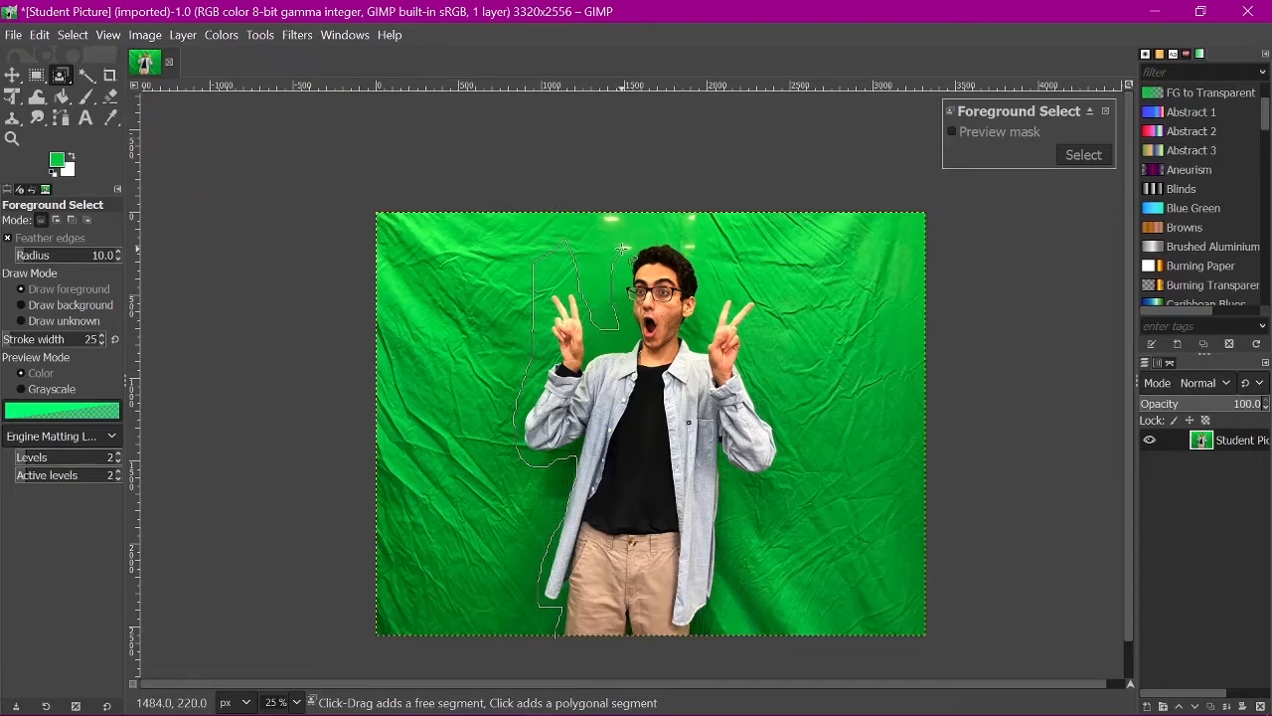
pyautogui.moveTo(622, 249)
pyautogui.mouseDown()
pyautogui.moveTo(663, 187)
pyautogui.moveTo(702, 230)
pyautogui.moveTo(700, 318)
pyautogui.moveTo(724, 277)
pyautogui.moveTo(771, 289)
pyautogui.moveTo(785, 334)
pyautogui.mouseUp()
pyautogui.moveTo(785, 408)
pyautogui.mouseDown()
pyautogui.moveTo(792, 462)
pyautogui.moveTo(754, 495)
pyautogui.moveTo(716, 658)
pyautogui.mouseUp()
pyautogui.moveTo(574, 688)
pyautogui.mouseDown()
pyautogui.moveTo(554, 664)
pyautogui.moveTo(565, 647)
pyautogui.mouseUp()
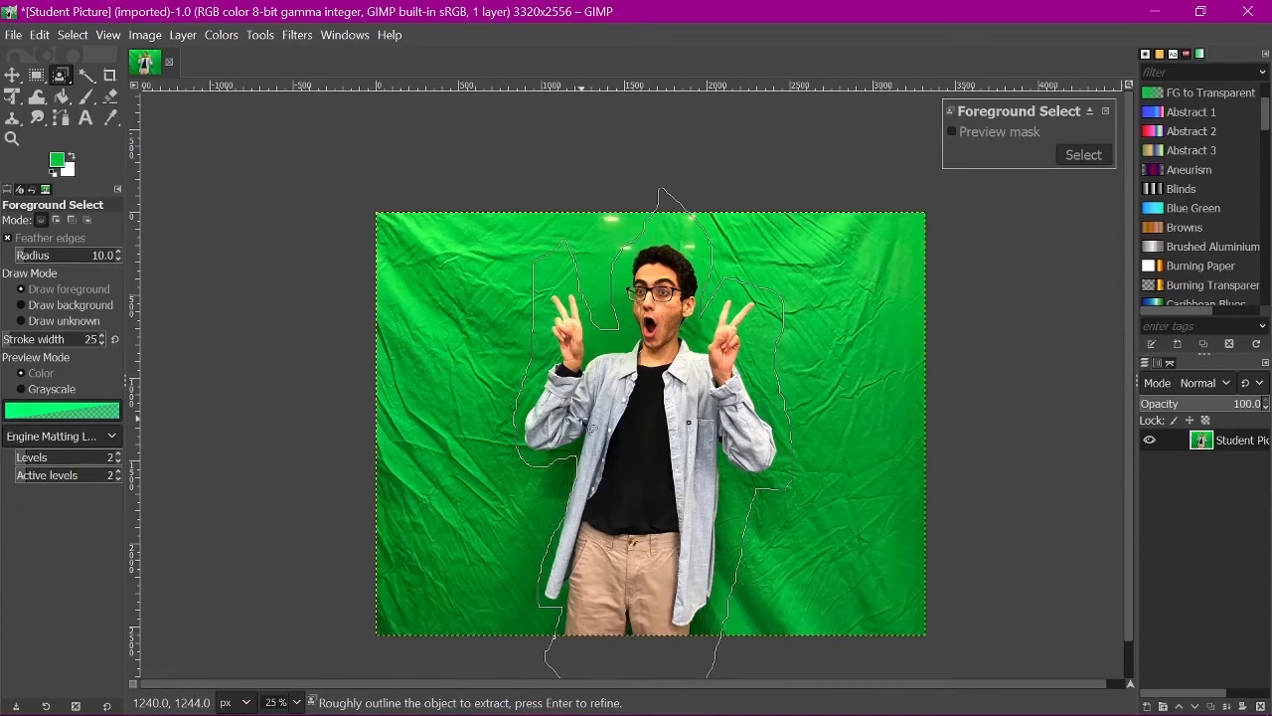
pyautogui.press('Return')
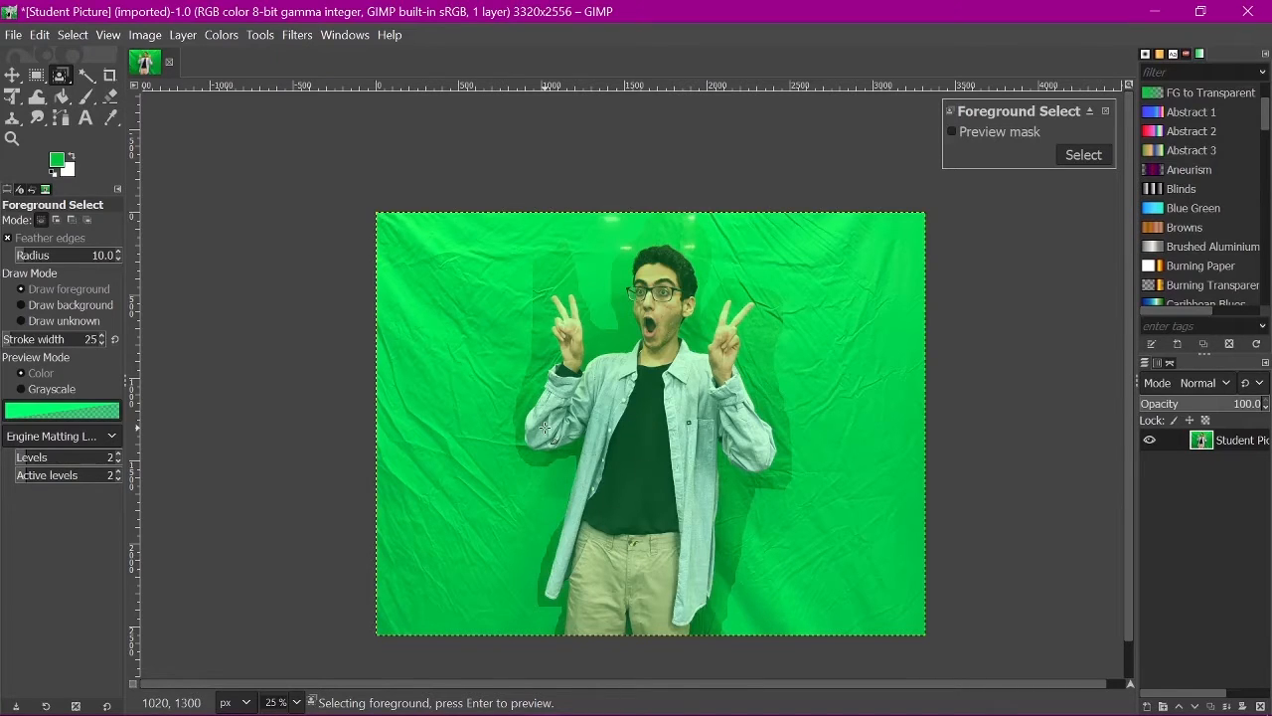
# - Set the stroke width to 261 and paint the black T-shirt, the trousers and one front panel of the open shirt as foreground
pyautogui.scroll(3, 545, 428)
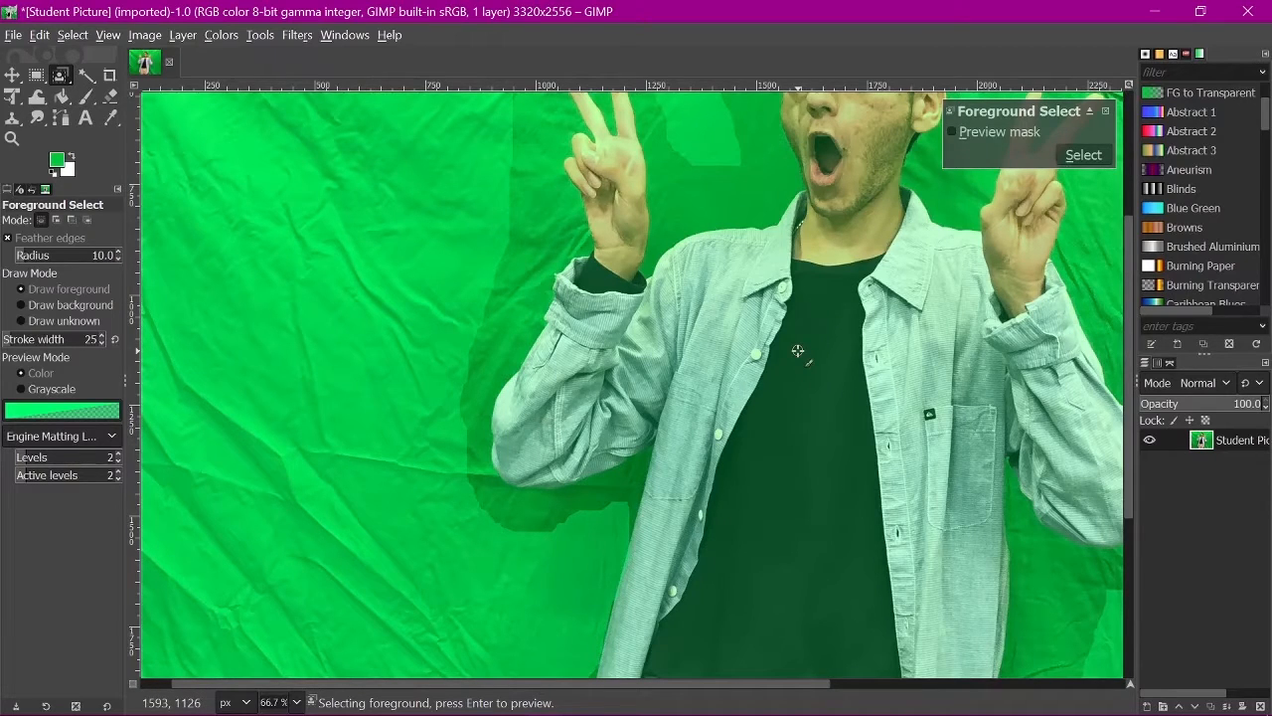
pyautogui.press(']')
pyautogui.press(']')
pyautogui.press(']')
pyautogui.press(']')
pyautogui.press(']')
pyautogui.press(']')
pyautogui.press(']')
pyautogui.press(']')
pyautogui.press(']')
pyautogui.press(']')
pyautogui.press(']')
pyautogui.press(']')
pyautogui.press(']')
pyautogui.press(']')
pyautogui.press(']')
pyautogui.press(']')
pyautogui.press(']')
pyautogui.press(']')
pyautogui.press(']')
pyautogui.press(']')
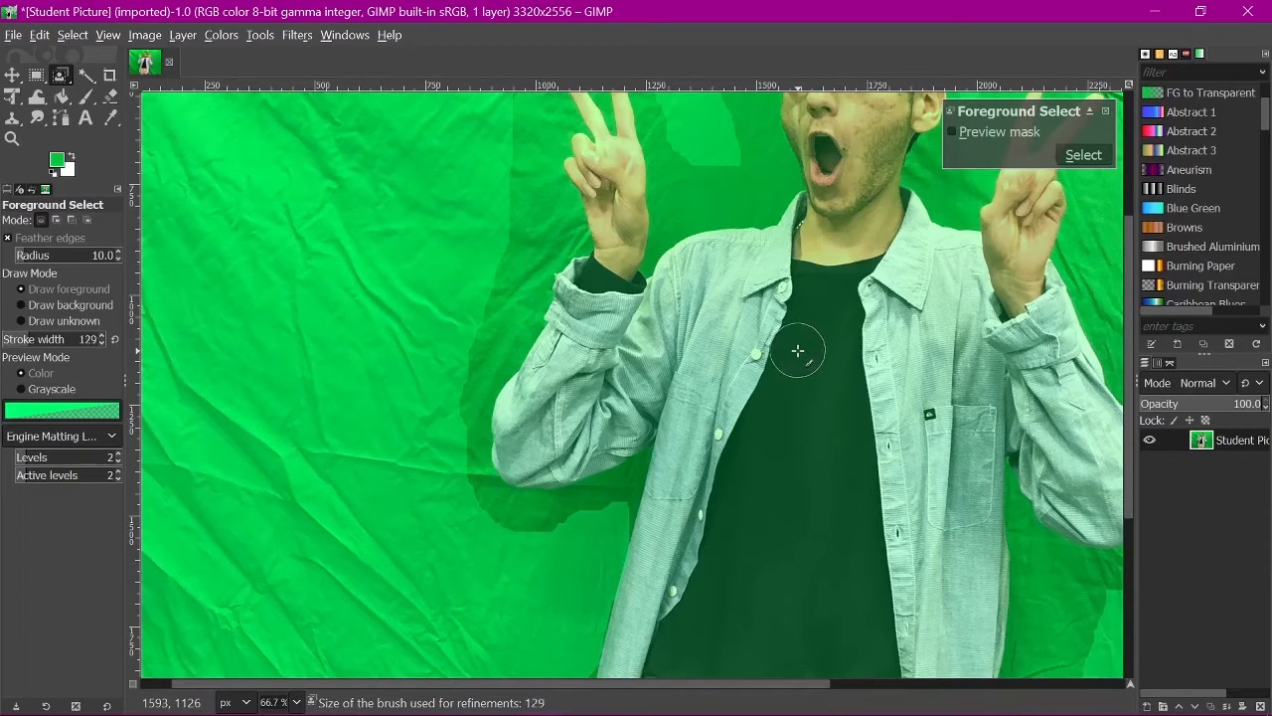
pyautogui.press(']')
pyautogui.press(']')
pyautogui.press(']')
pyautogui.press(']')
pyautogui.press(']')
pyautogui.press(']')
pyautogui.press(']')
pyautogui.press(']')
pyautogui.press(']')
pyautogui.press(']')
pyautogui.press(']')
pyautogui.press(']')
pyautogui.press(']')
pyautogui.press(']')
pyautogui.press(']')
pyautogui.press(']')
pyautogui.press(']')
pyautogui.press(']')
pyautogui.press(']')
pyautogui.press(']')
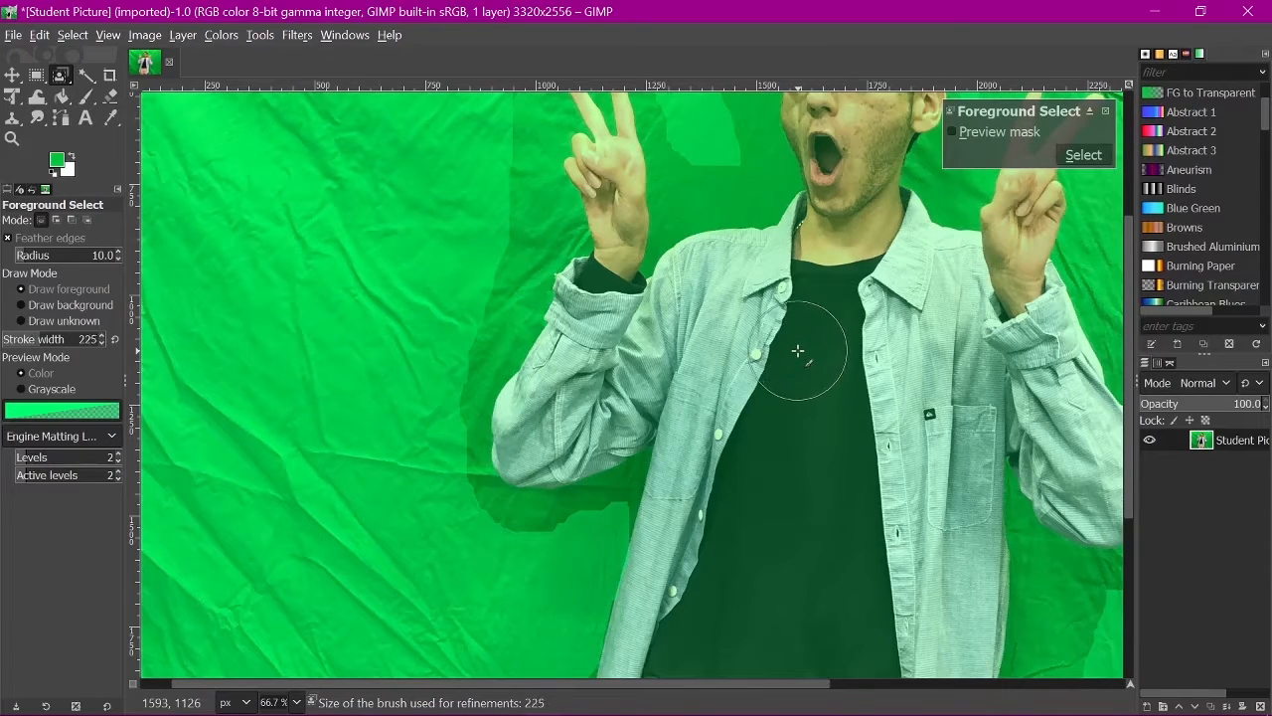
pyautogui.press(']')
pyautogui.press(']')
pyautogui.press(']')
pyautogui.press(']')
pyautogui.press(']')
pyautogui.press(']')
pyautogui.press(']')
pyautogui.press(']')
pyautogui.press(']')
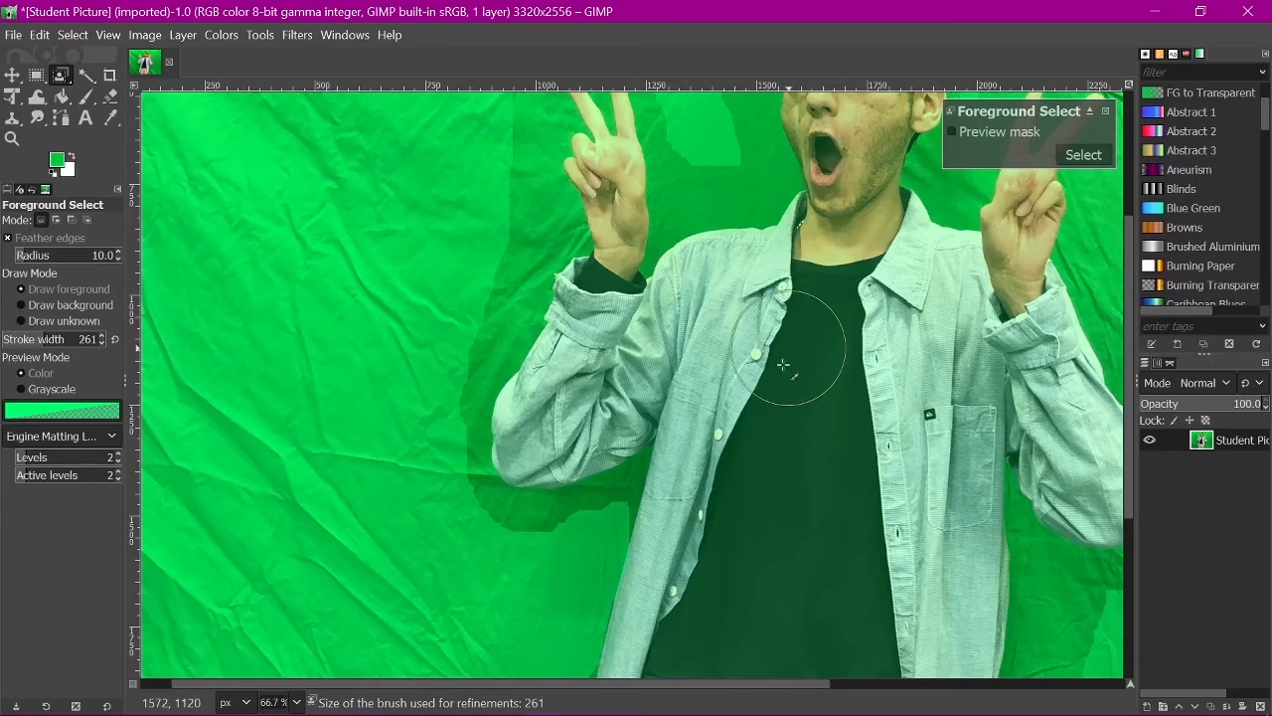
pyautogui.moveTo(783, 365); pyautogui.dragTo(773, 502)
pyautogui.scroll(-5, 773, 502)
pyautogui.moveTo(762, 261)
pyautogui.mouseDown()
pyautogui.moveTo(672, 533)
pyautogui.moveTo(724, 404)
pyautogui.moveTo(774, 376)
pyautogui.moveTo(788, 464)
pyautogui.moveTo(837, 380)
pyautogui.moveTo(860, 399)
pyautogui.moveTo(873, 307)
pyautogui.moveTo(852, 498)
pyautogui.moveTo(834, 256)
pyautogui.moveTo(842, 147)
pyautogui.moveTo(818, 312)
pyautogui.mouseUp()
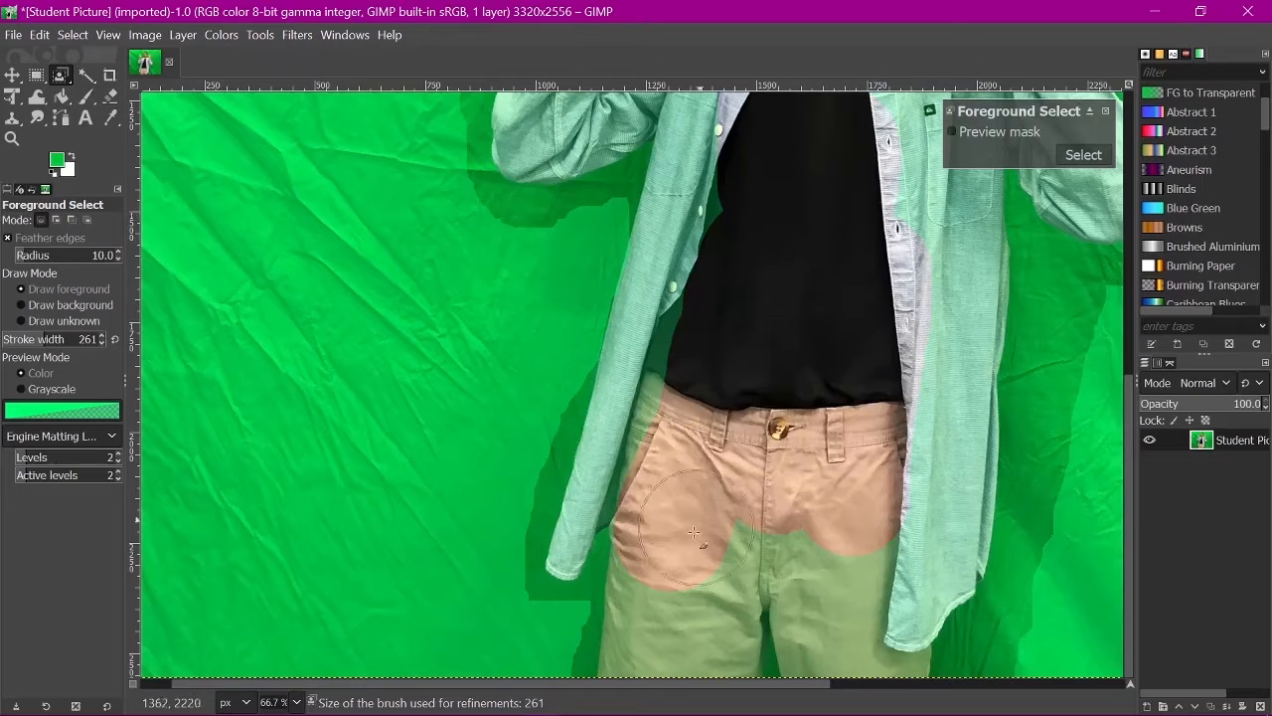
pyautogui.moveTo(693, 533)
pyautogui.mouseDown()
pyautogui.moveTo(660, 643)
pyautogui.moveTo(669, 651)
pyautogui.moveTo(689, 547)
pyautogui.moveTo(757, 536)
pyautogui.moveTo(865, 541)
pyautogui.moveTo(847, 650)
pyautogui.moveTo(859, 525)
pyautogui.moveTo(878, 508)
pyautogui.moveTo(883, 564)
pyautogui.moveTo(923, 536)
pyautogui.moveTo(942, 200)
pyautogui.mouseUp()
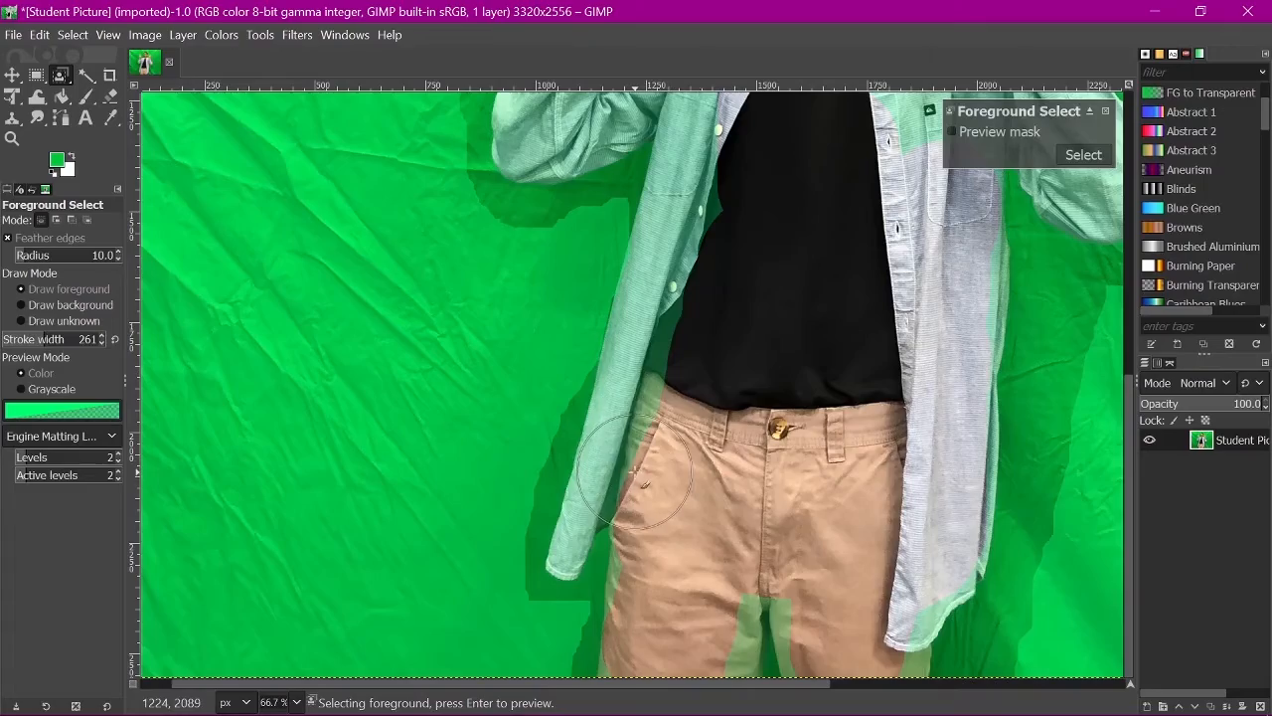
# - Paint the other shirt panel, sleeves, hands and head as foreground, reducing the stroke width to 9 for fine areas
pyautogui.moveTo(635, 472); pyautogui.dragTo(686, 178)
pyautogui.scroll(6, 785, 374)
pyautogui.hscroll(4, 786, 373)
pyautogui.moveTo(488, 571)
pyautogui.mouseDown()
pyautogui.moveTo(492, 483)
pyautogui.moveTo(447, 392)
pyautogui.mouseUp()
pyautogui.hscroll(-5, 773, 566)
pyautogui.moveTo(668, 478)
pyautogui.mouseDown()
pyautogui.moveTo(627, 547)
pyautogui.moveTo(637, 472)
pyautogui.mouseUp()
pyautogui.hscroll(5, 597, 328)
pyautogui.scroll(1, 596, 329)
pyautogui.press('[')
pyautogui.scroll(-9, 597, 527)
pyautogui.scroll(6, 575, 528)
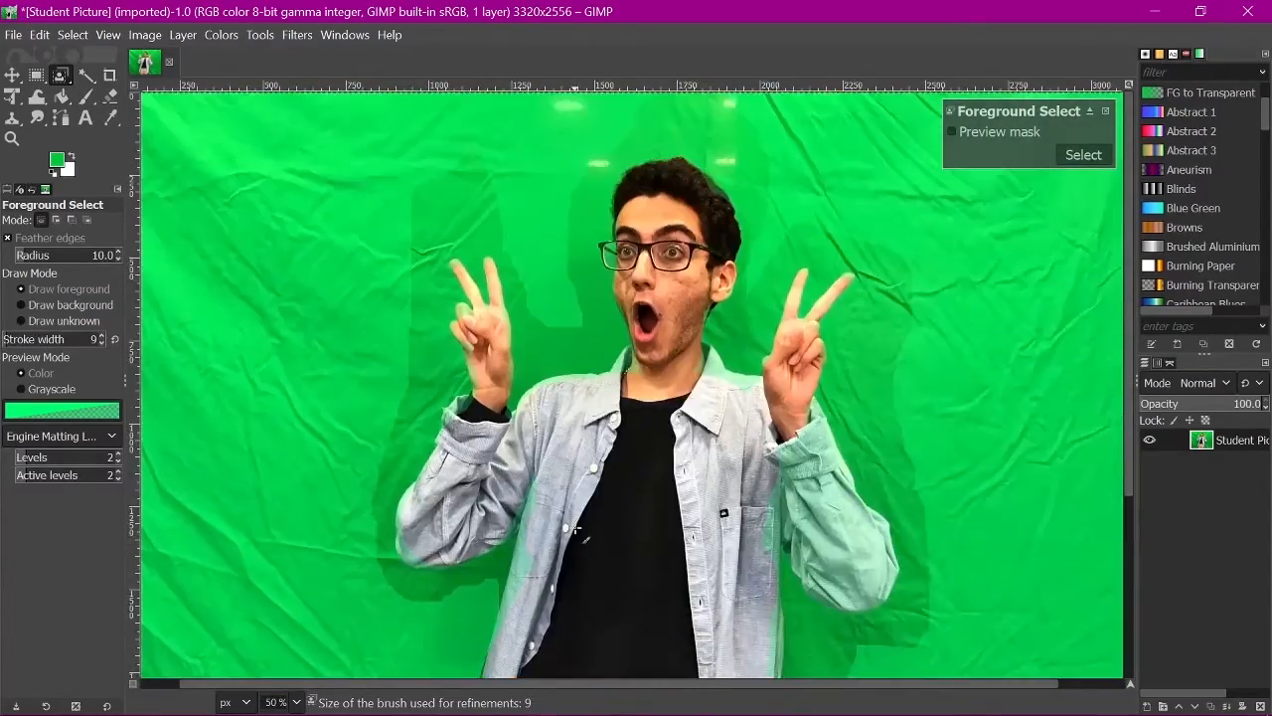
pyautogui.scroll(-4, 574, 528)
pyautogui.scroll(3, 575, 528)
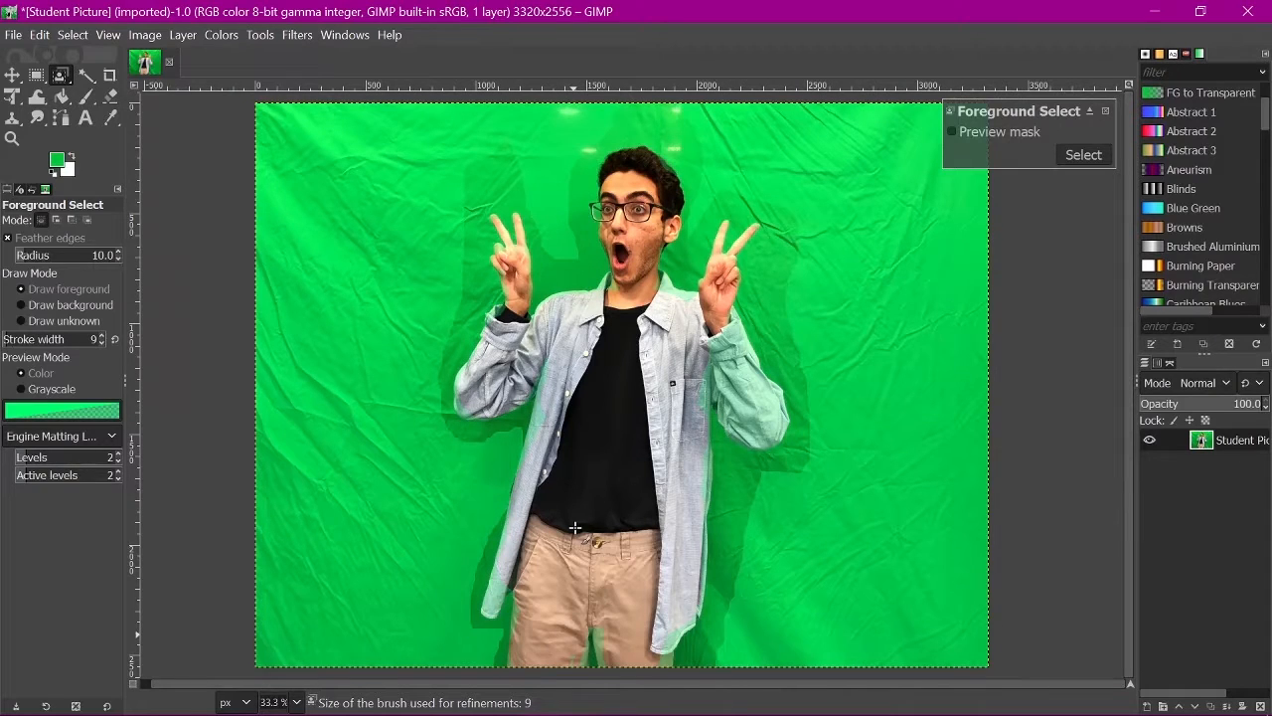
# - Preview the mask and mark the leftover green patch beside the hair as background with a stroke width of 29
pyautogui.click(957, 134)
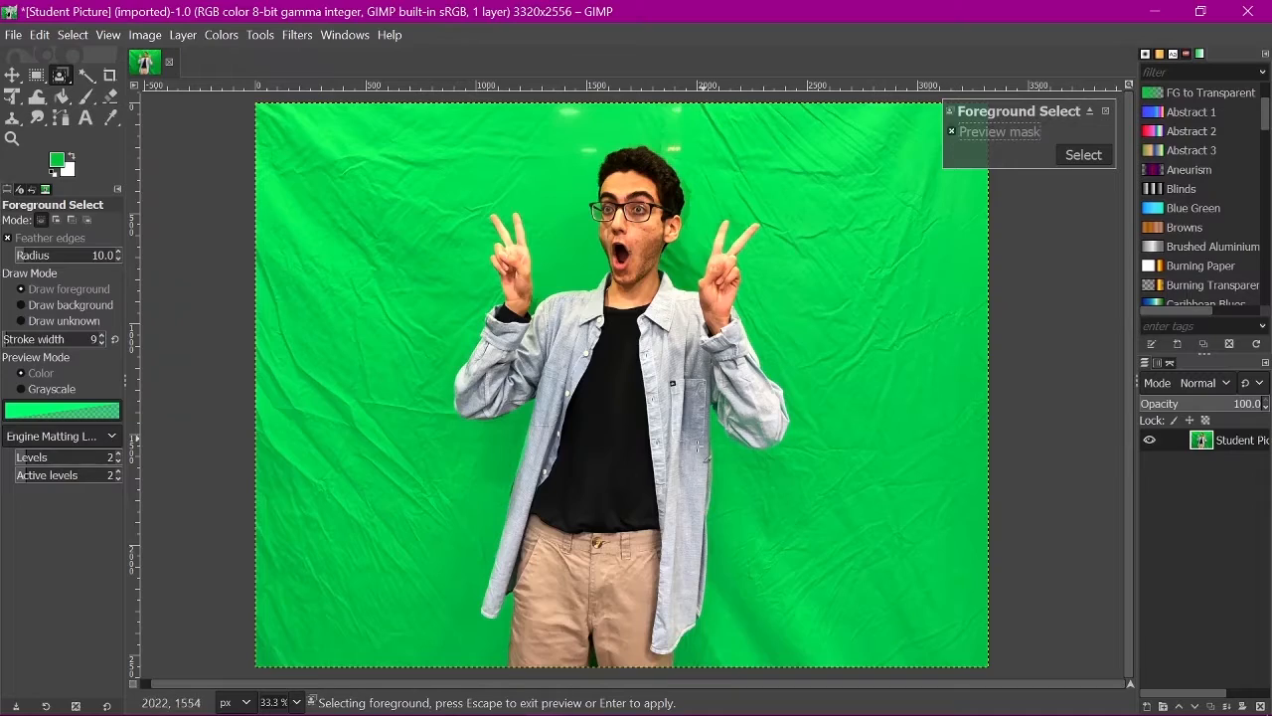
pyautogui.scroll(1, 590, 580)
pyautogui.scroll(5, 477, 464)
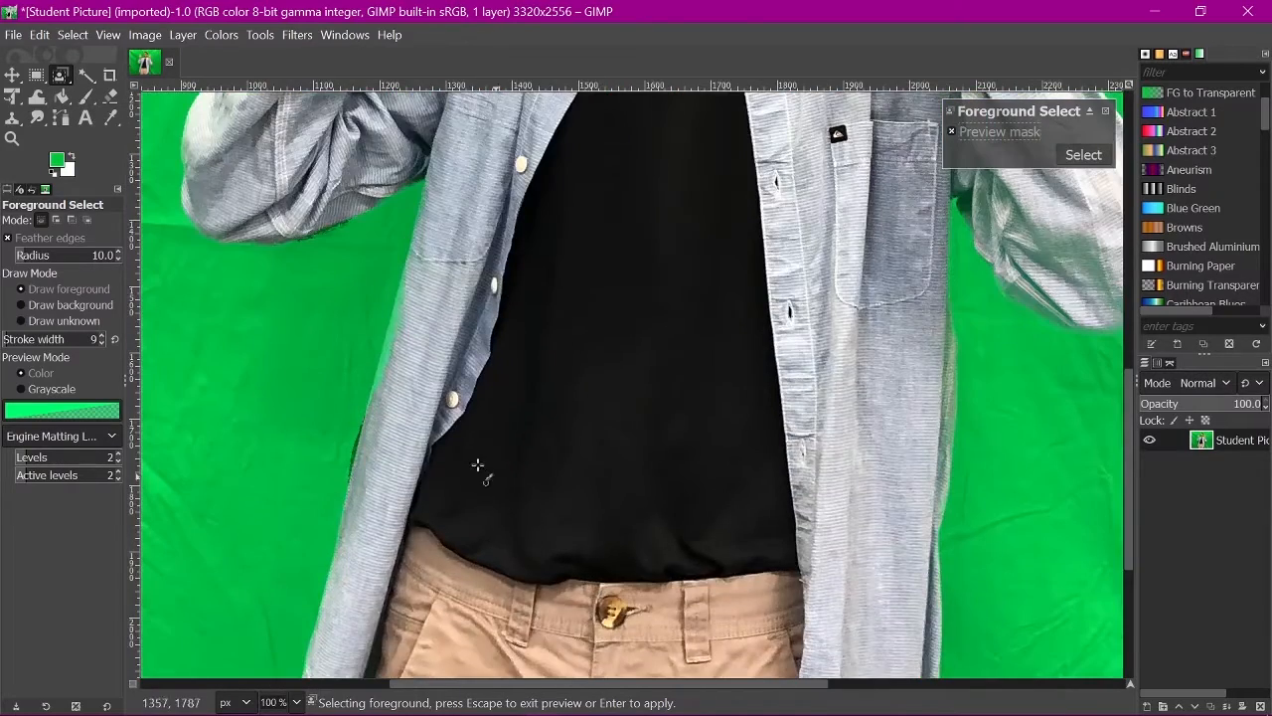
pyautogui.scroll(5, 467, 461)
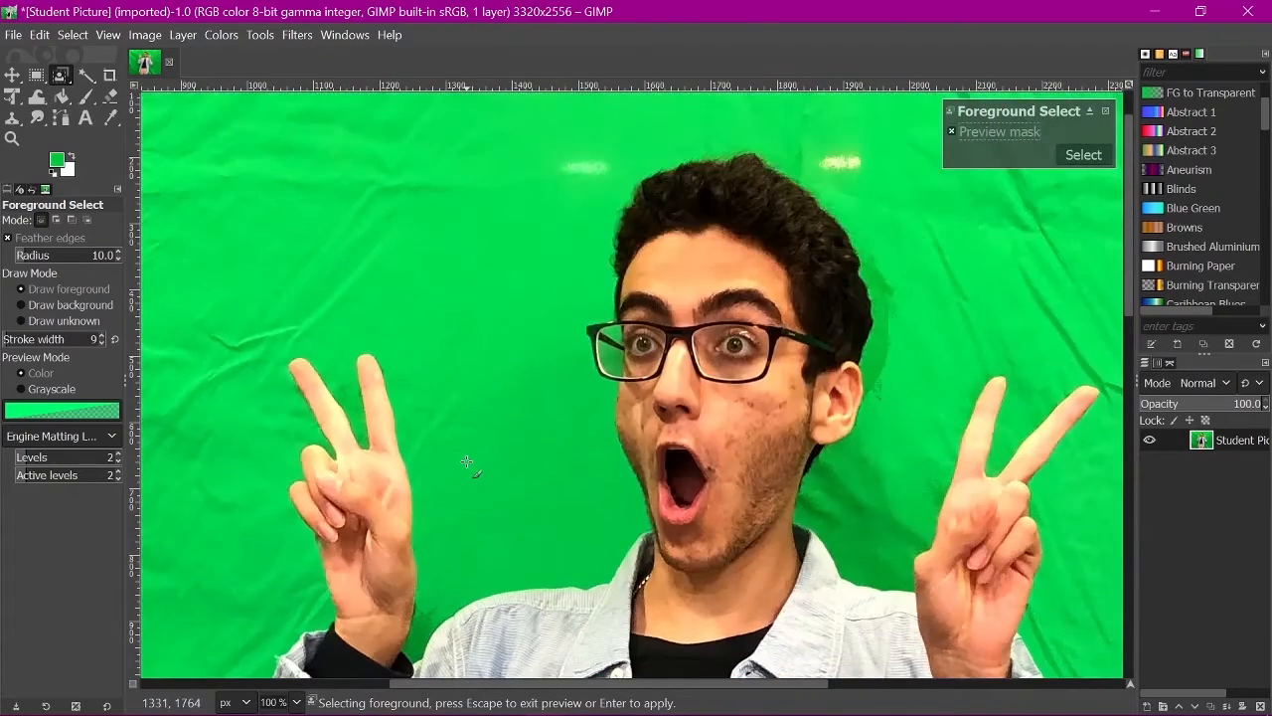
pyautogui.scroll(1, 910, 315)
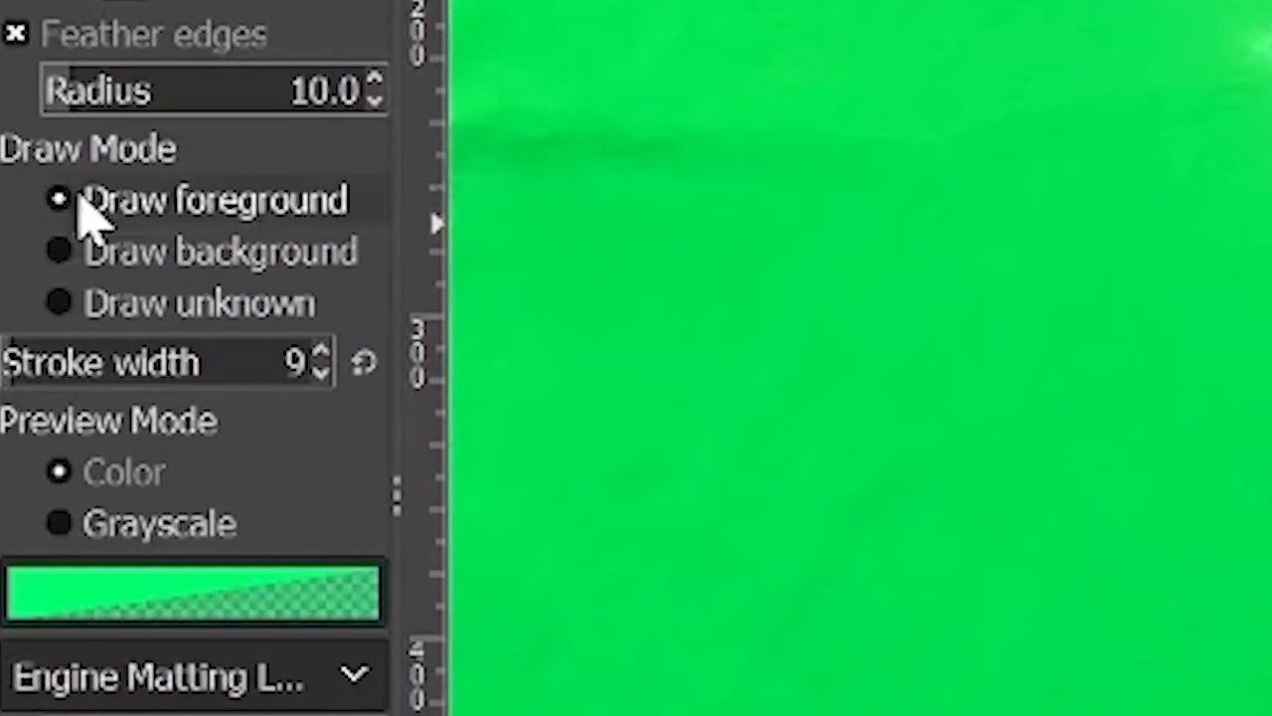
pyautogui.click(23, 304)
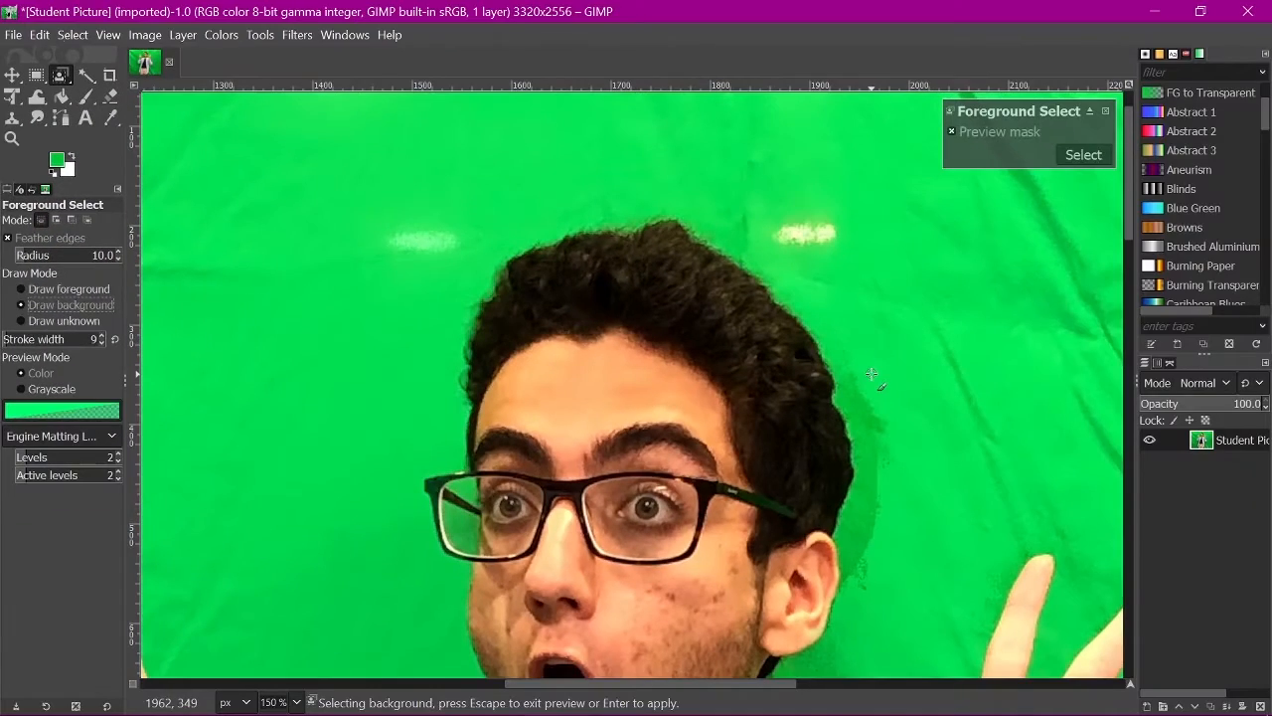
pyautogui.press(']')
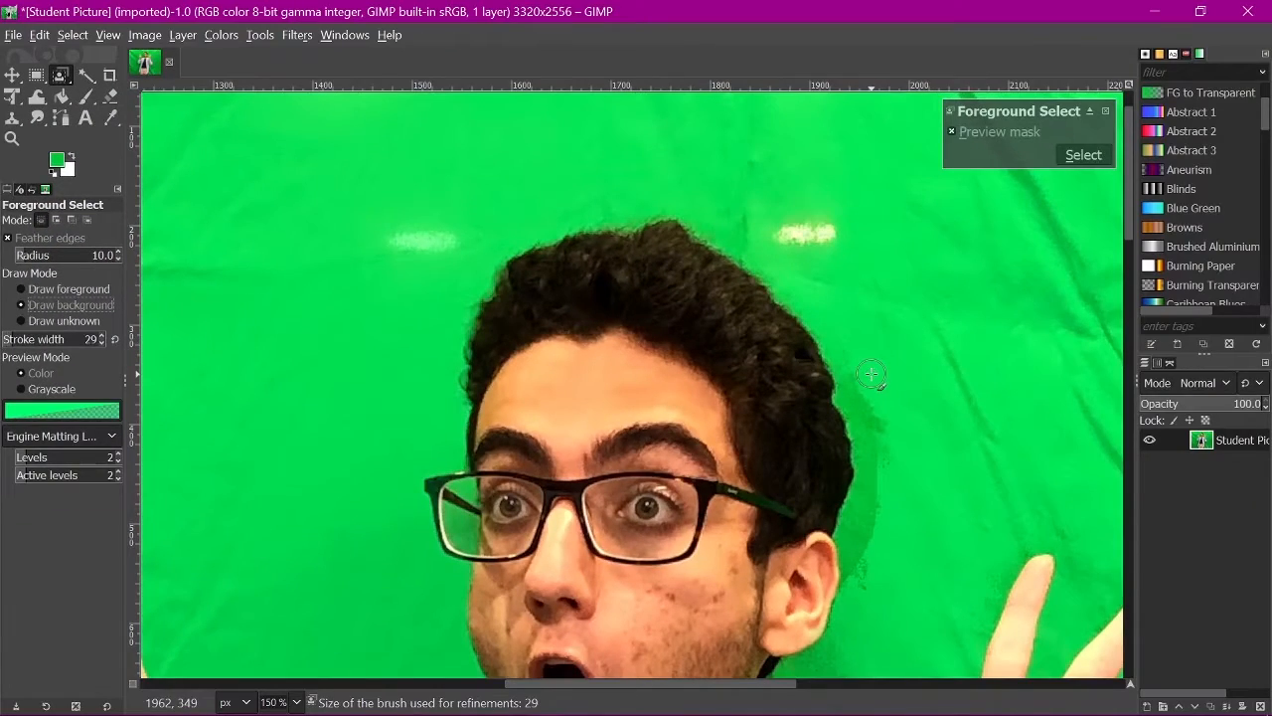
pyautogui.moveTo(868, 344)
pyautogui.mouseDown()
pyautogui.moveTo(897, 475)
pyautogui.moveTo(873, 536)
pyautogui.moveTo(873, 586)
pyautogui.mouseUp()
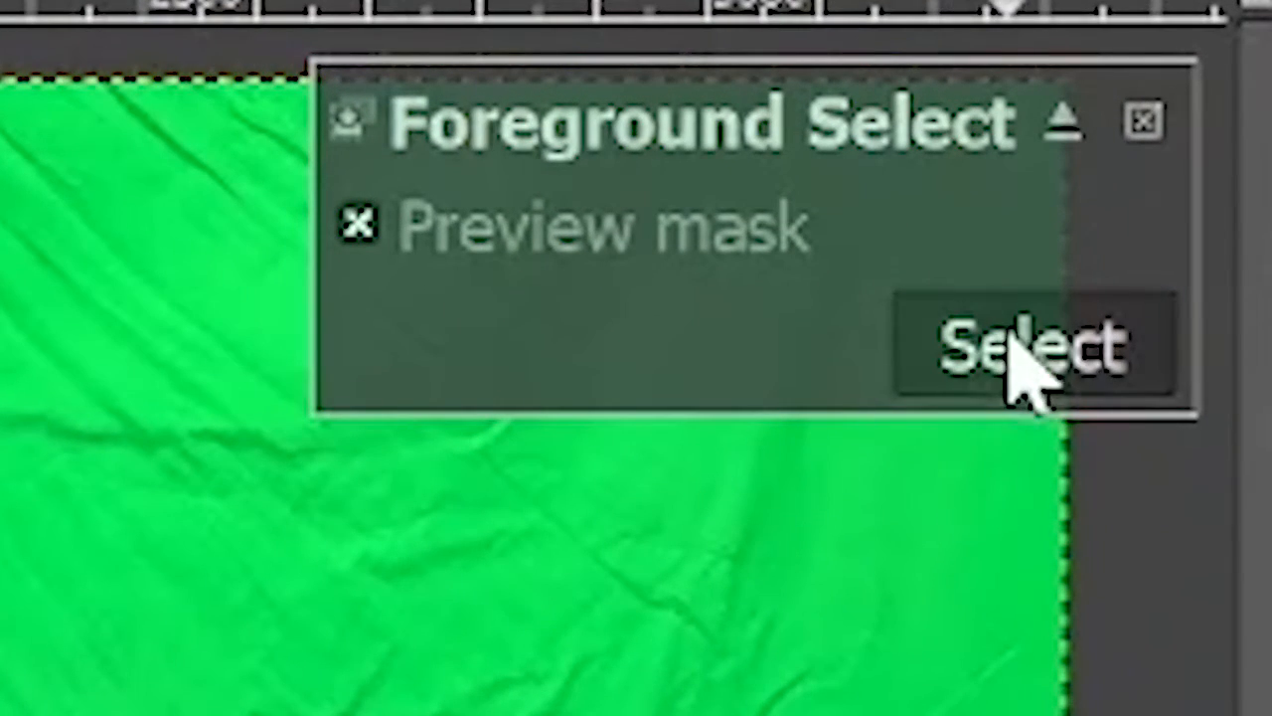
# - Turn the refined mask into a selection, invert it and delete the green background around the student
pyautogui.click(1029, 368)
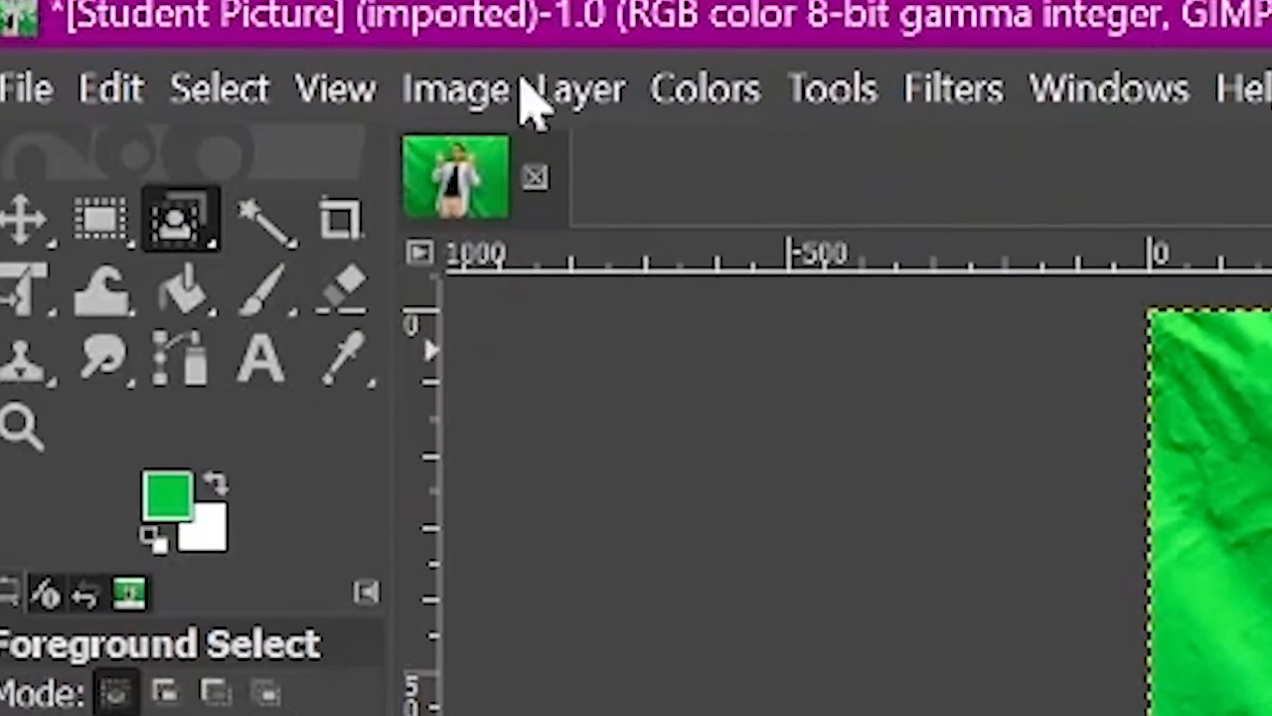
pyautogui.click(199, 99)
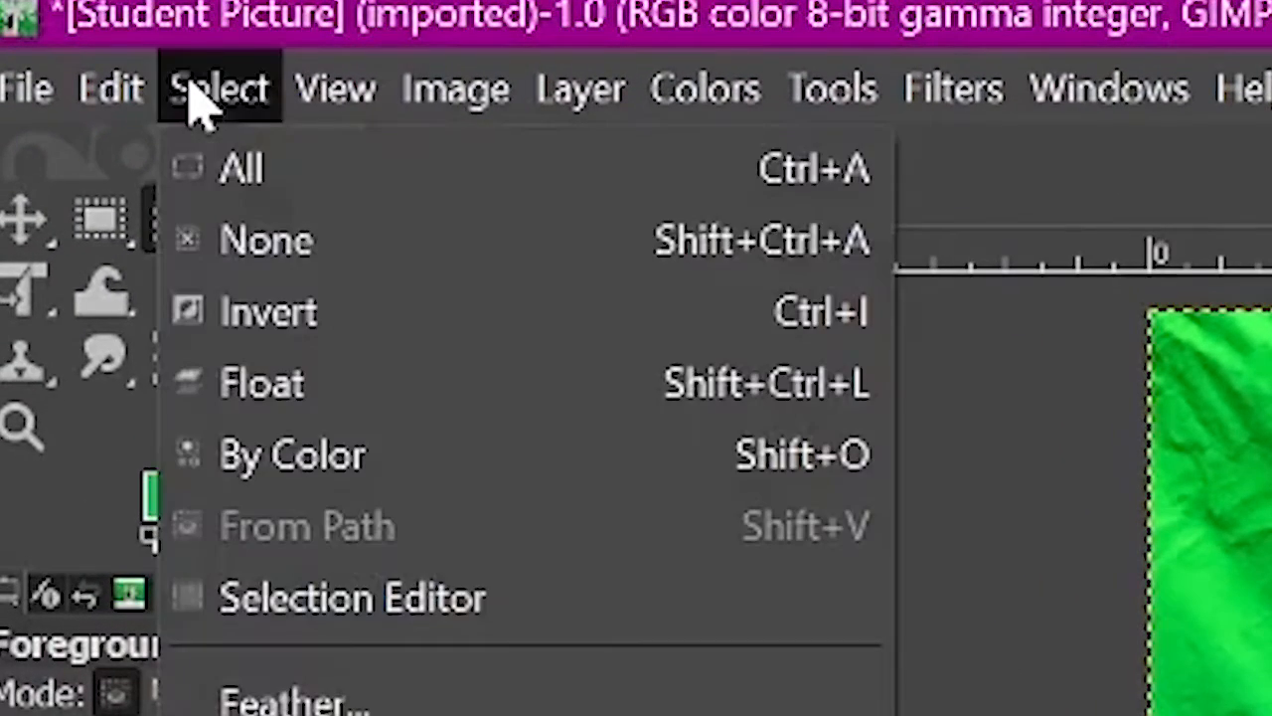
pyautogui.click(341, 261)
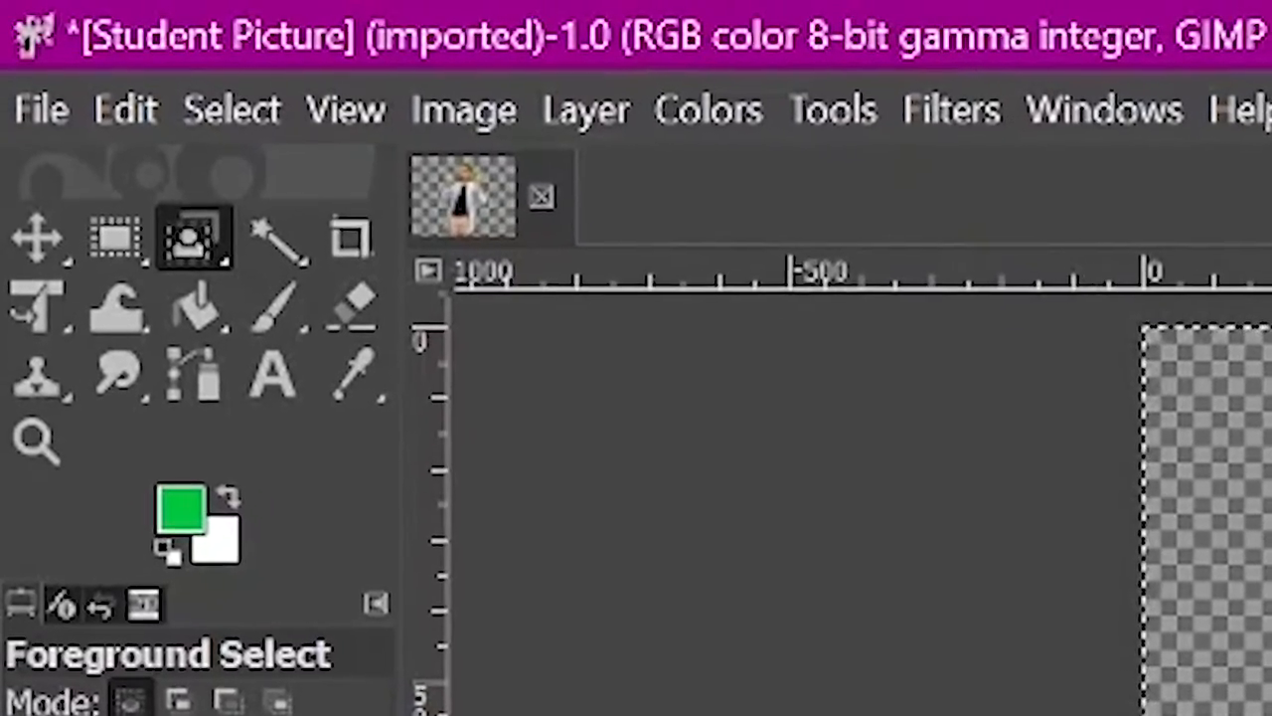
pyautogui.scroll(1, 844, 492)
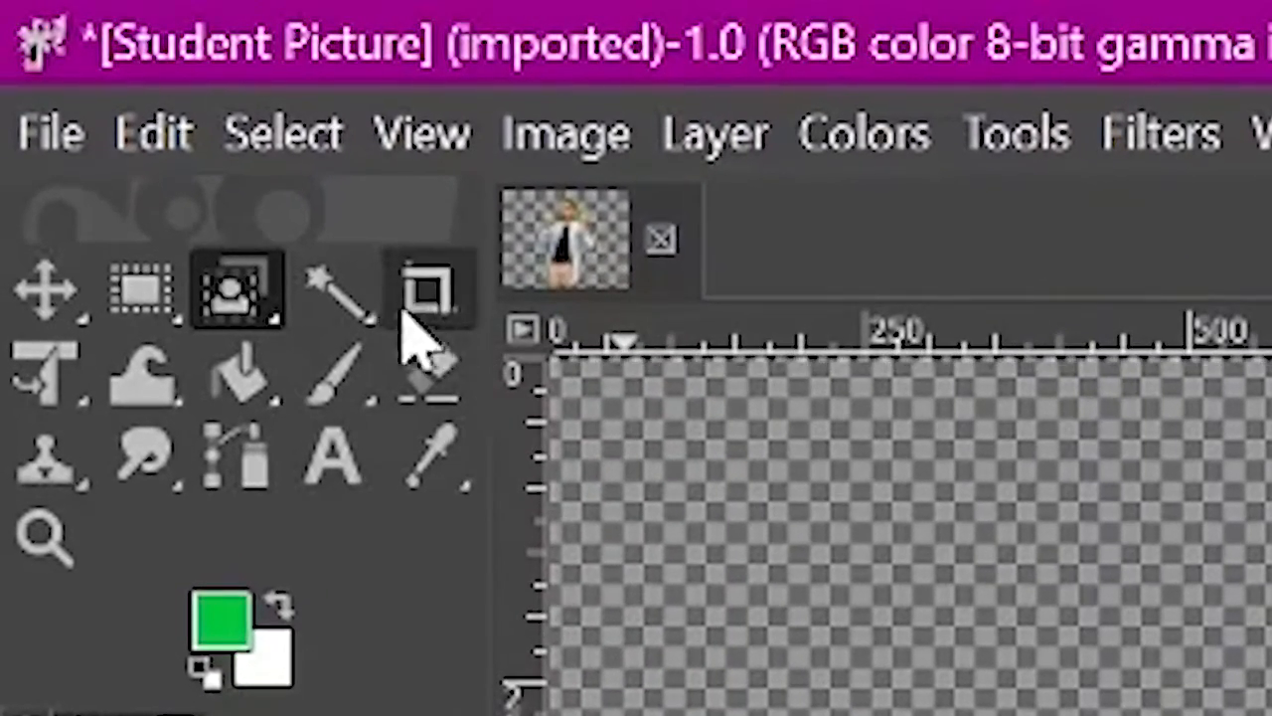
# - Fuzzy-select and delete the green patches beside the neck, around both raised hands and above the shoulder
pyautogui.click(323, 297)
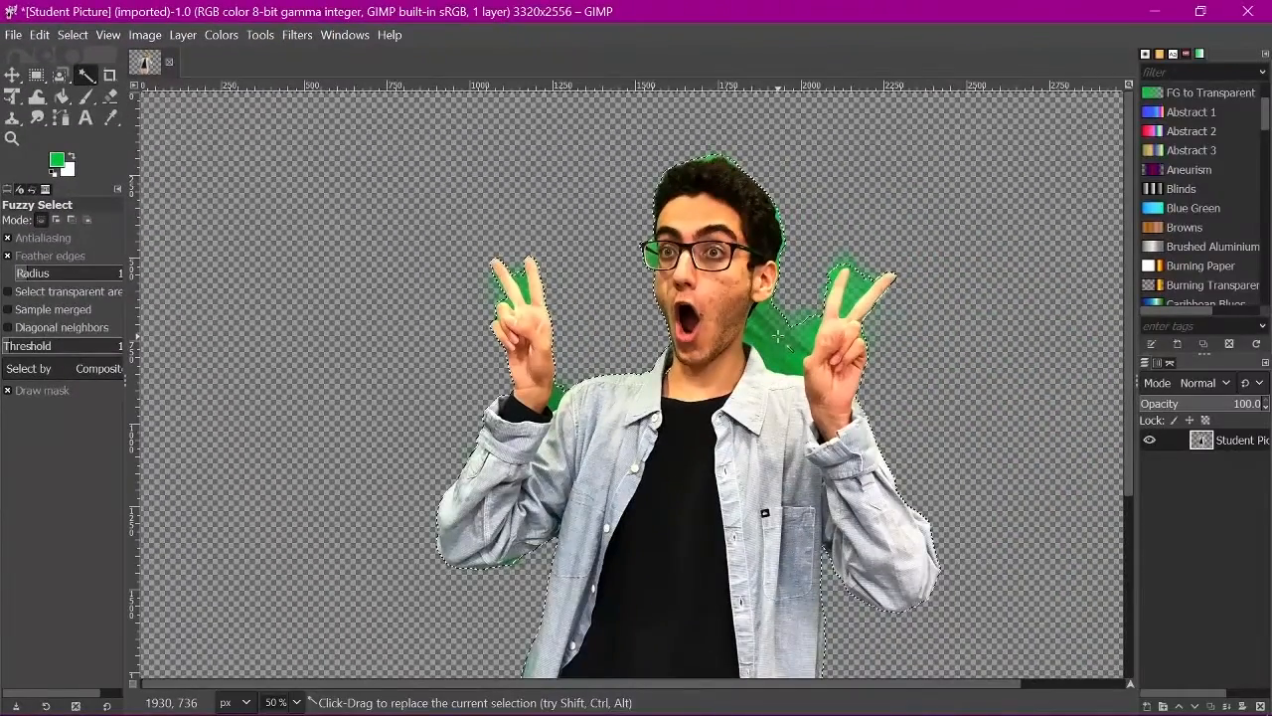
pyautogui.moveTo(773, 330); pyautogui.dragTo(784, 358)
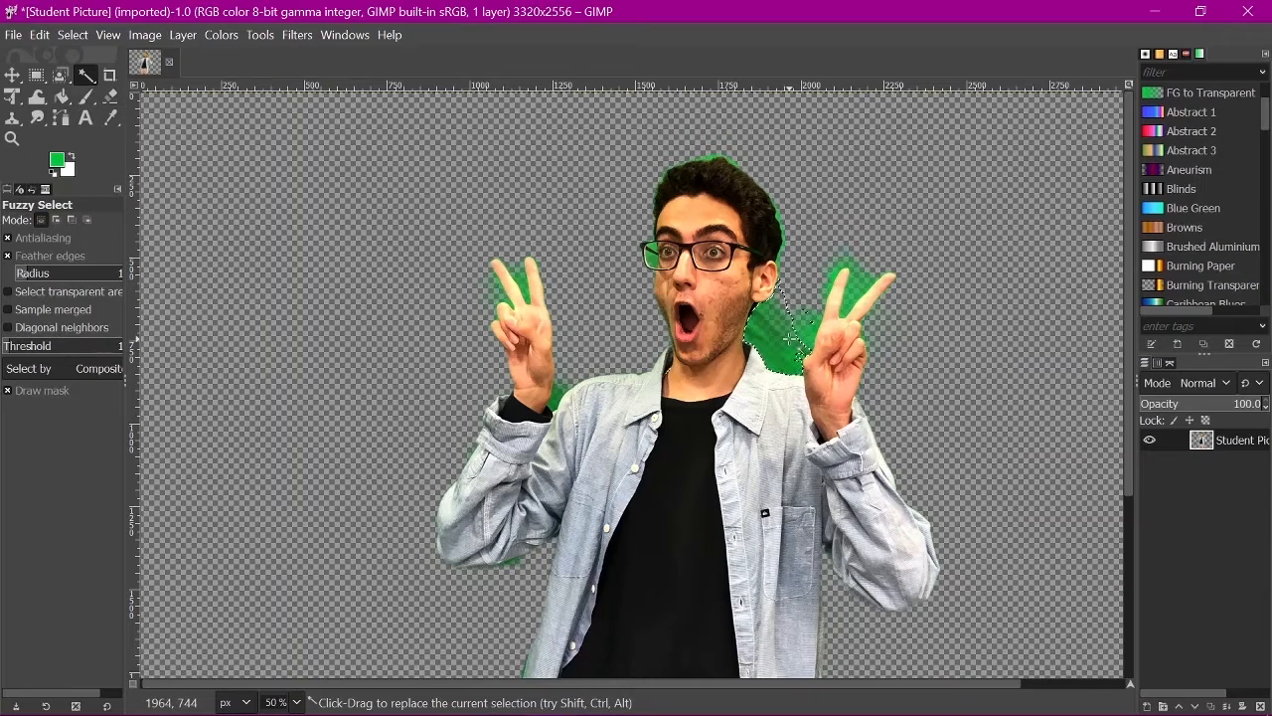
pyautogui.press('Delete')
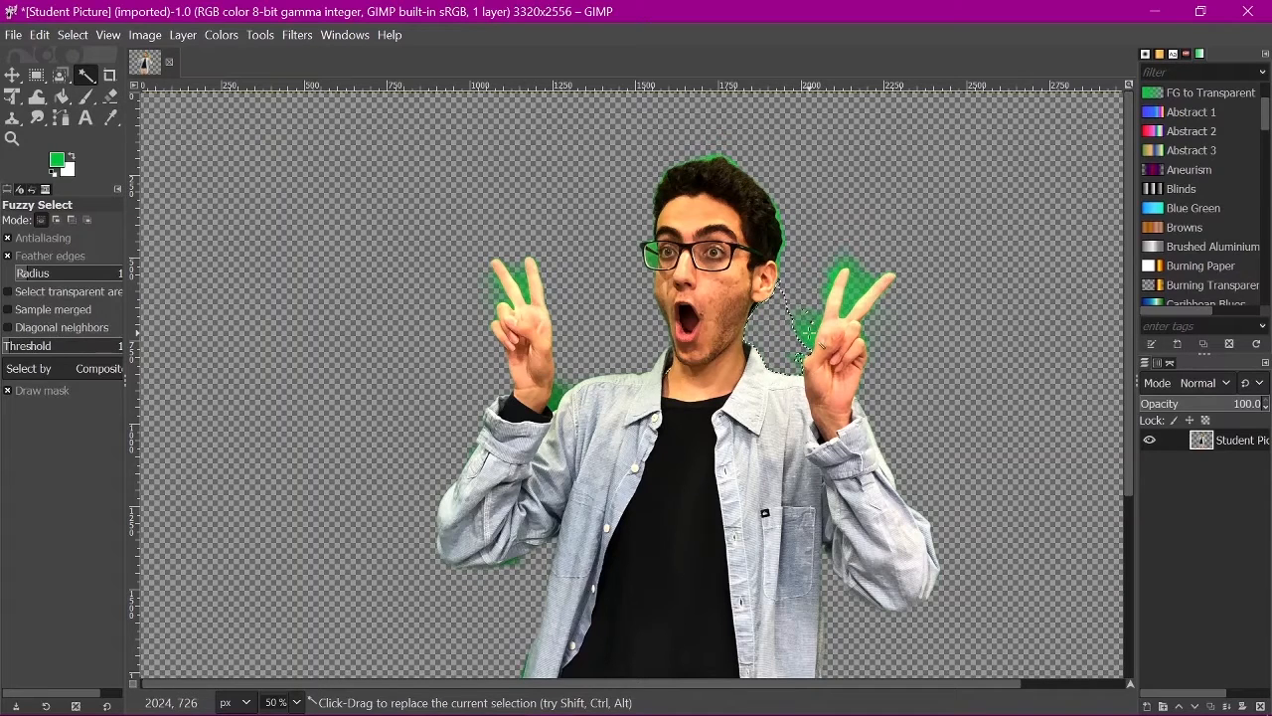
pyautogui.moveTo(821, 345); pyautogui.dragTo(821, 355)
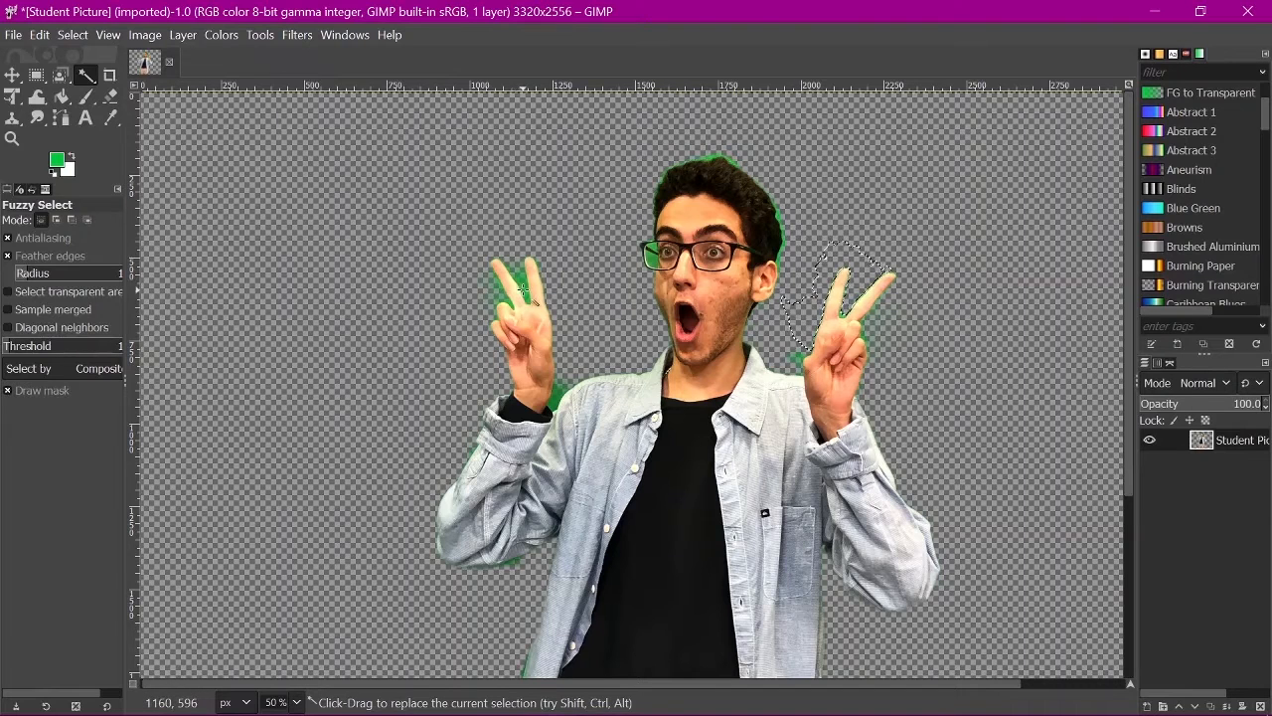
pyautogui.moveTo(524, 290); pyautogui.dragTo(526, 297)
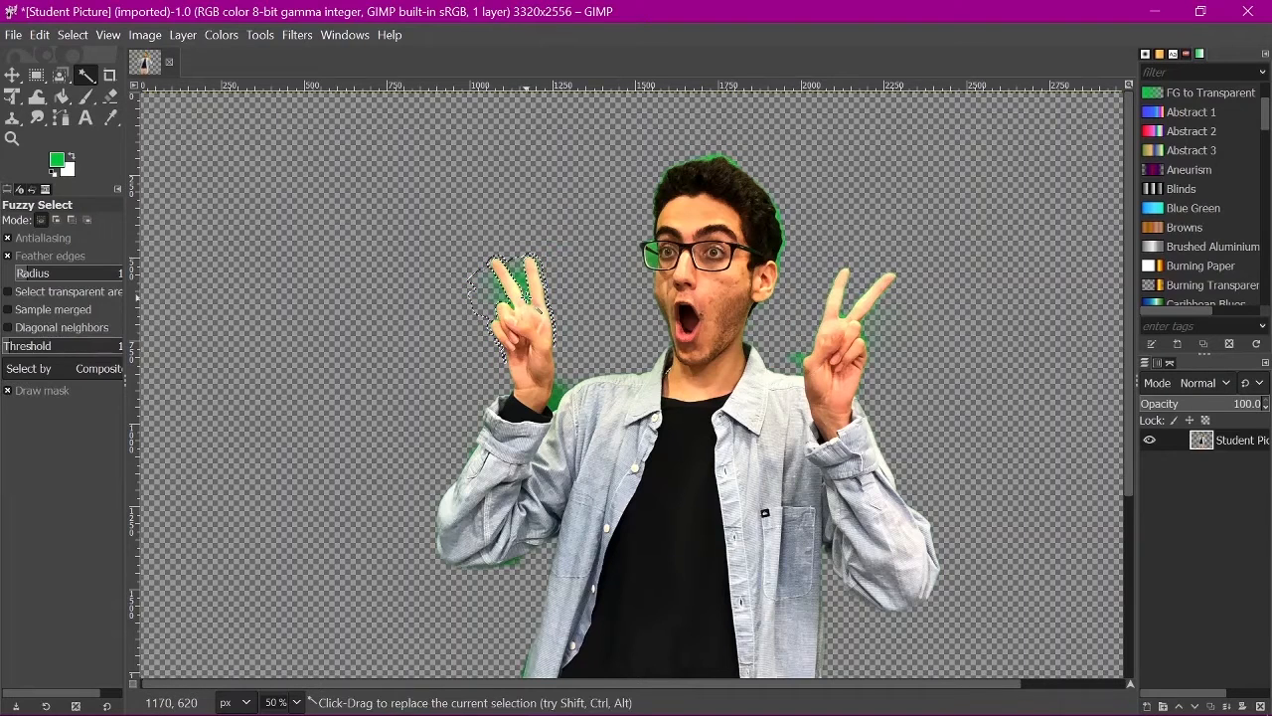
pyautogui.moveTo(557, 395); pyautogui.dragTo(555, 405)
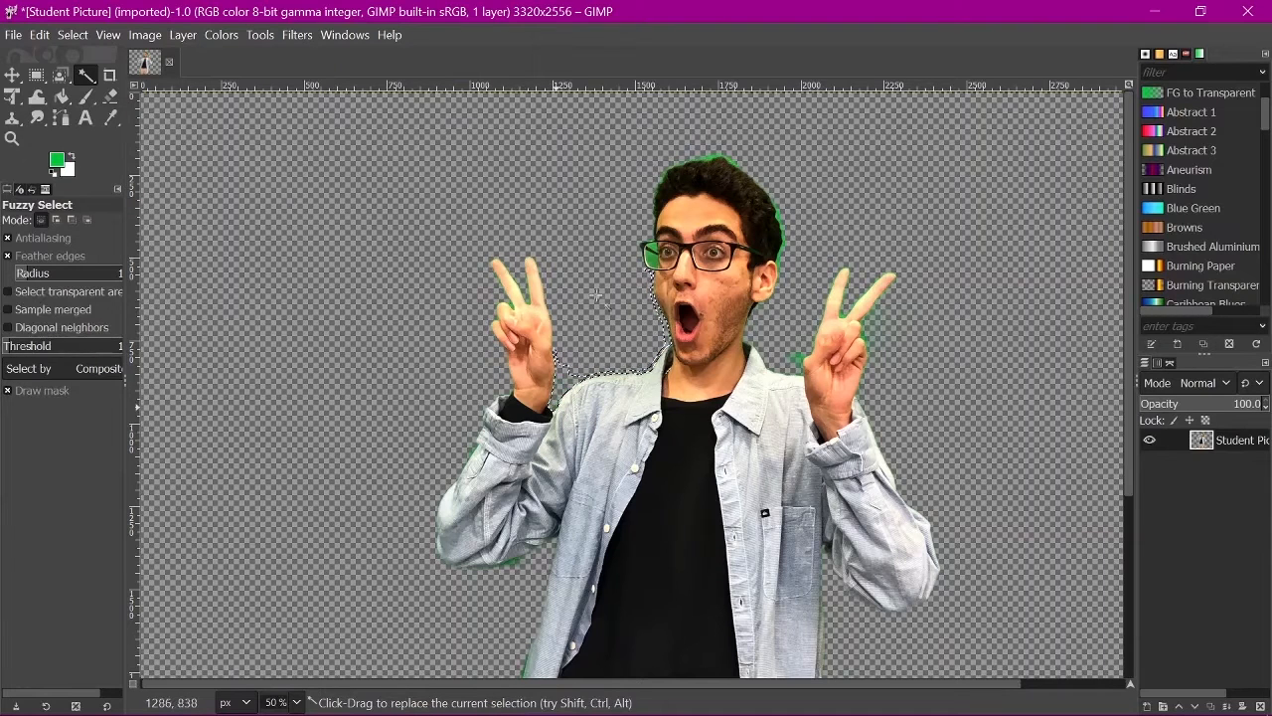
# - Fuzzy-select and delete the remaining green traces by the face and one raised hand, and the green gap between the trouser legs
pyautogui.moveTo(650, 257); pyautogui.dragTo(650, 259)
pyautogui.click(810, 359)
pyautogui.click(865, 343)
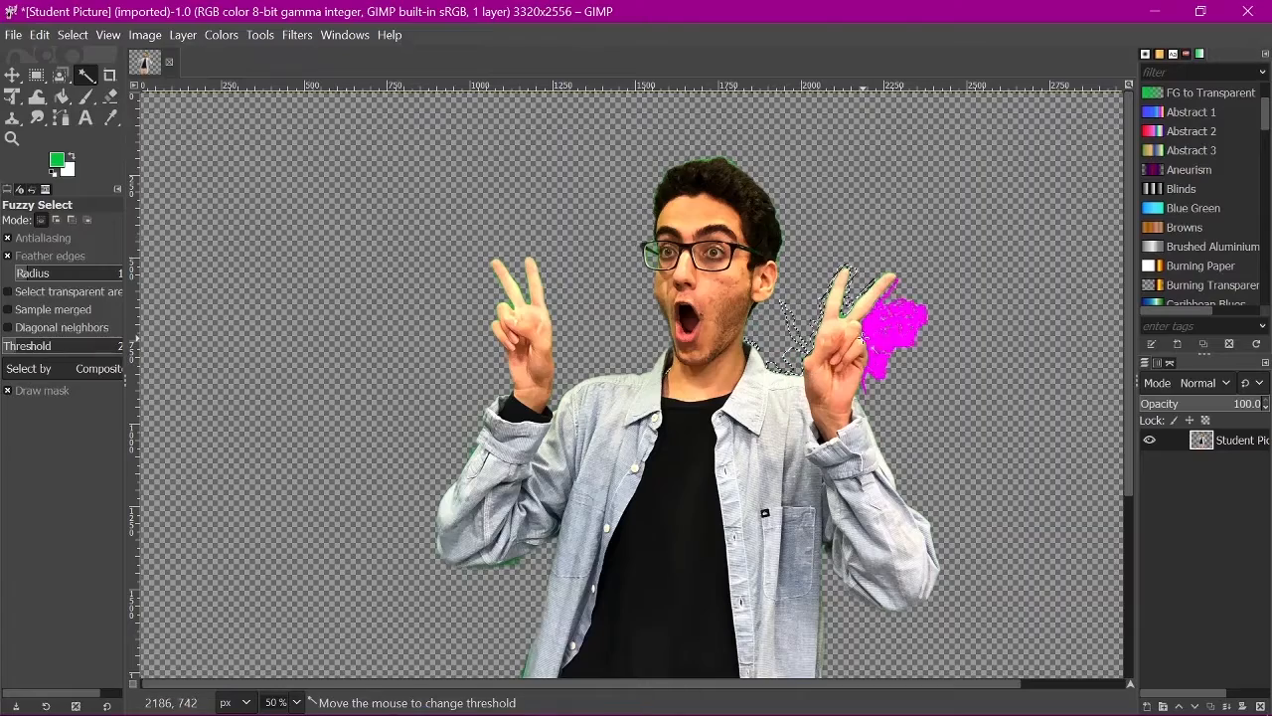
pyautogui.scroll(-4, 761, 365)
pyautogui.scroll(-3, 761, 365)
pyautogui.scroll(2, 752, 440)
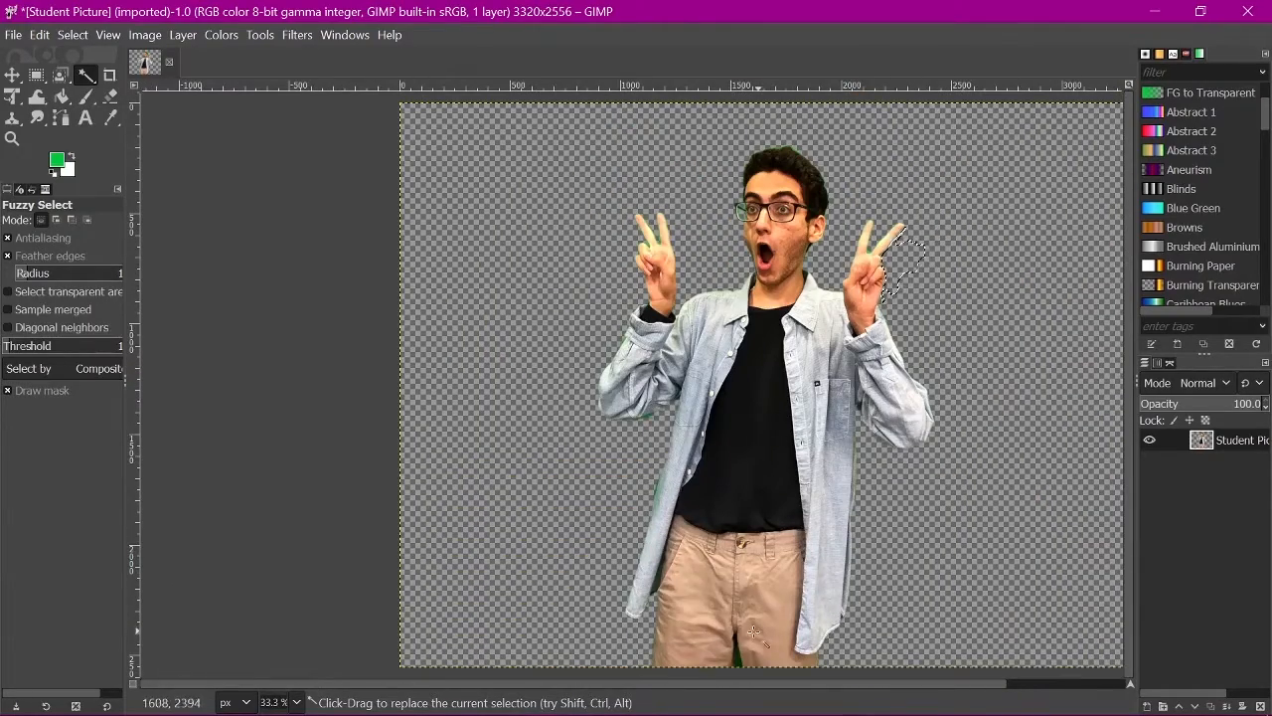
pyautogui.moveTo(737, 658); pyautogui.dragTo(737, 661)
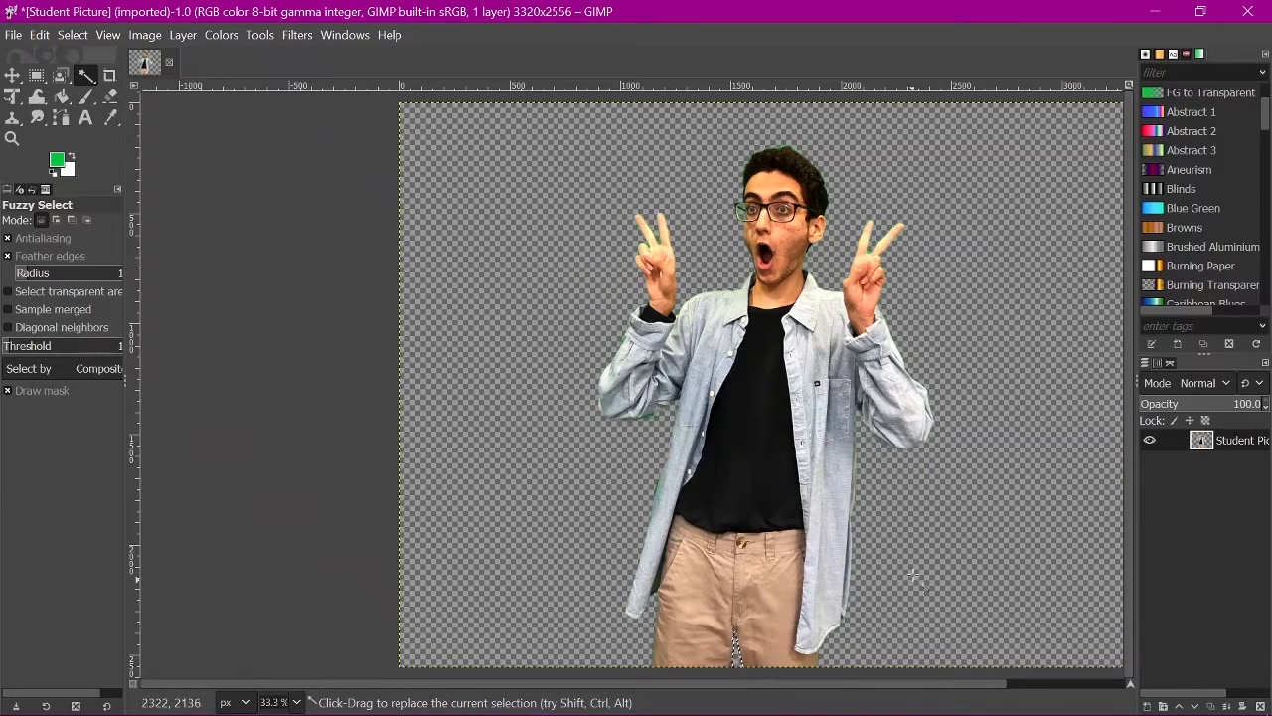
# - Open Background picture.jpg as a new layer and shift it slightly over the student's chest with the Move tool
pyautogui.press('m')
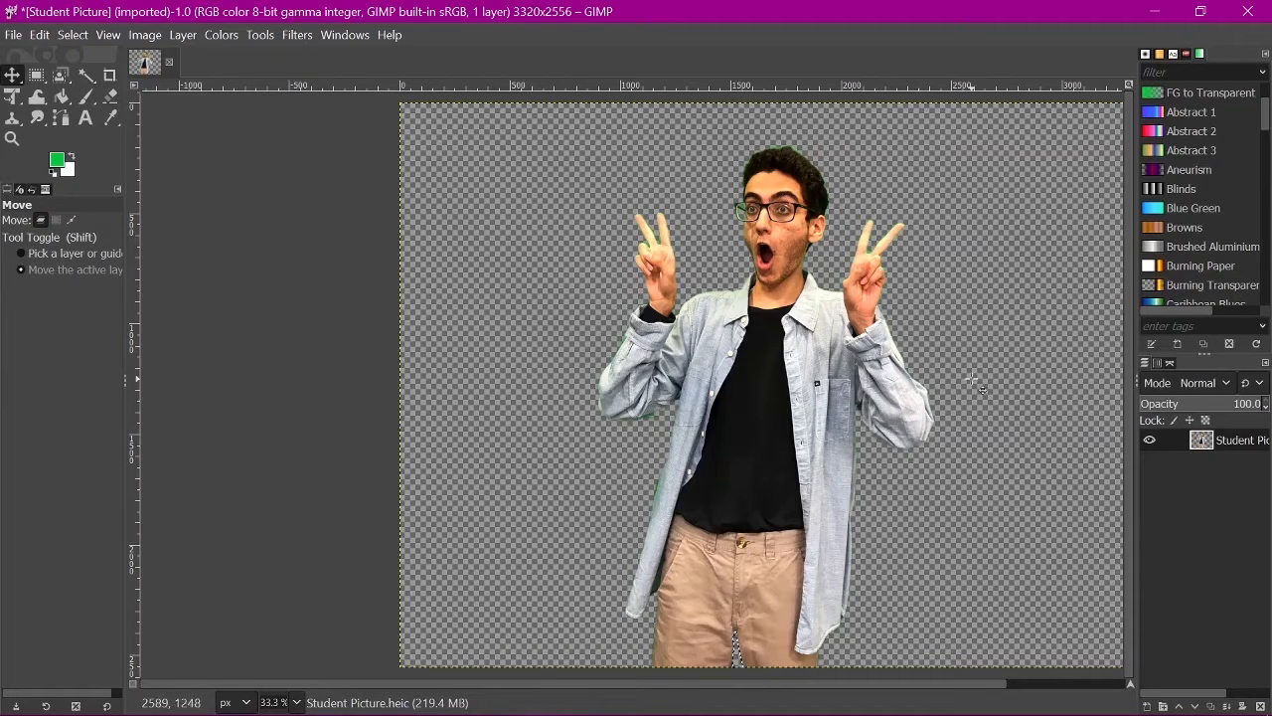
pyautogui.hscroll(3, 833, 326)
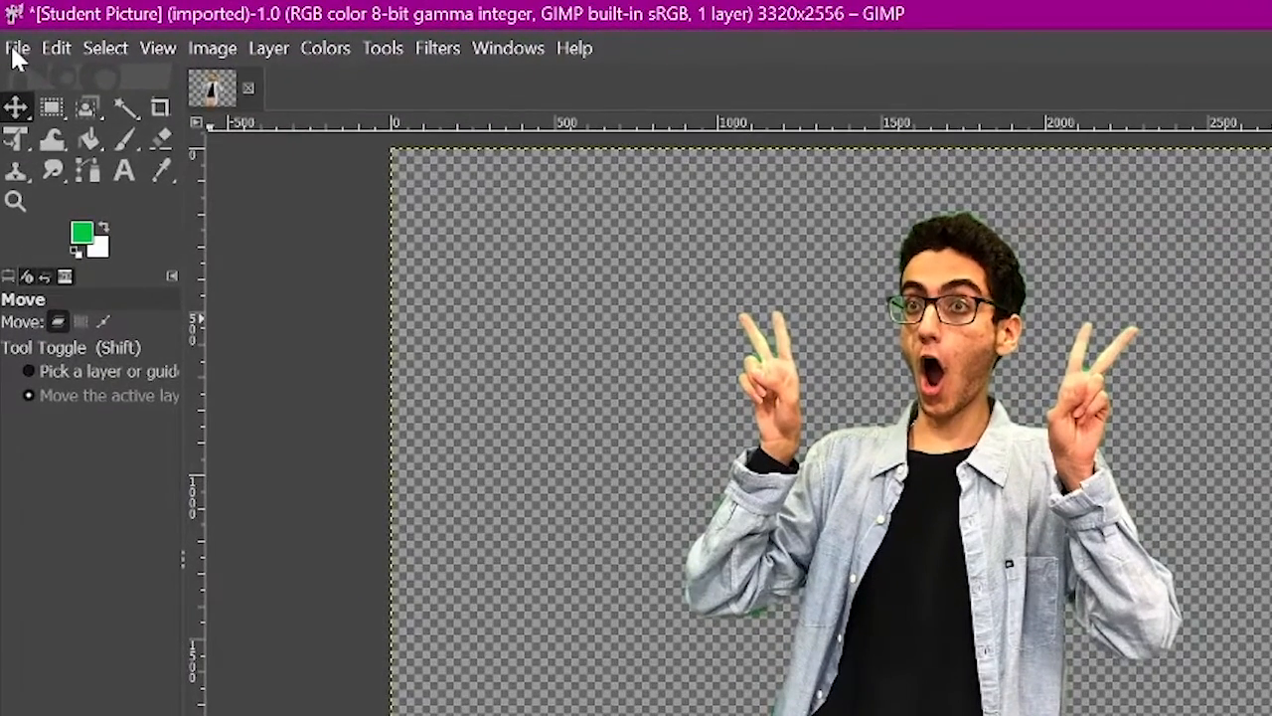
pyautogui.click(16, 47)
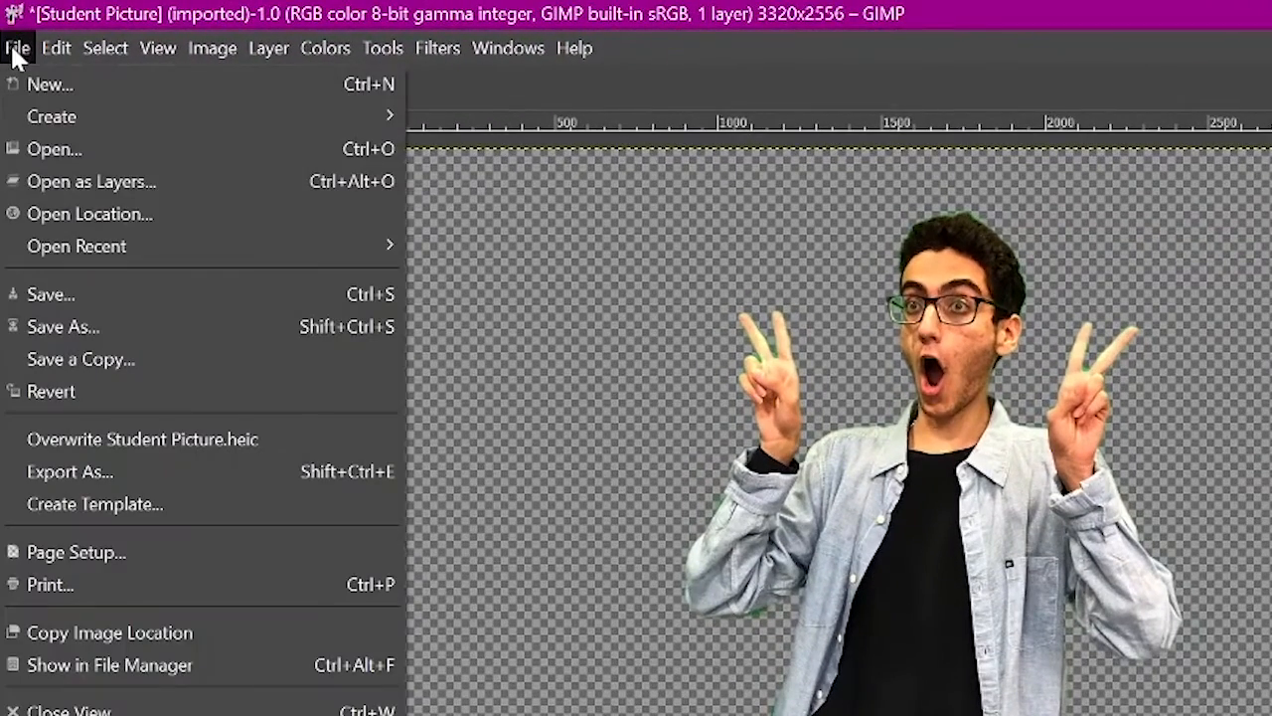
pyautogui.click(94, 179)
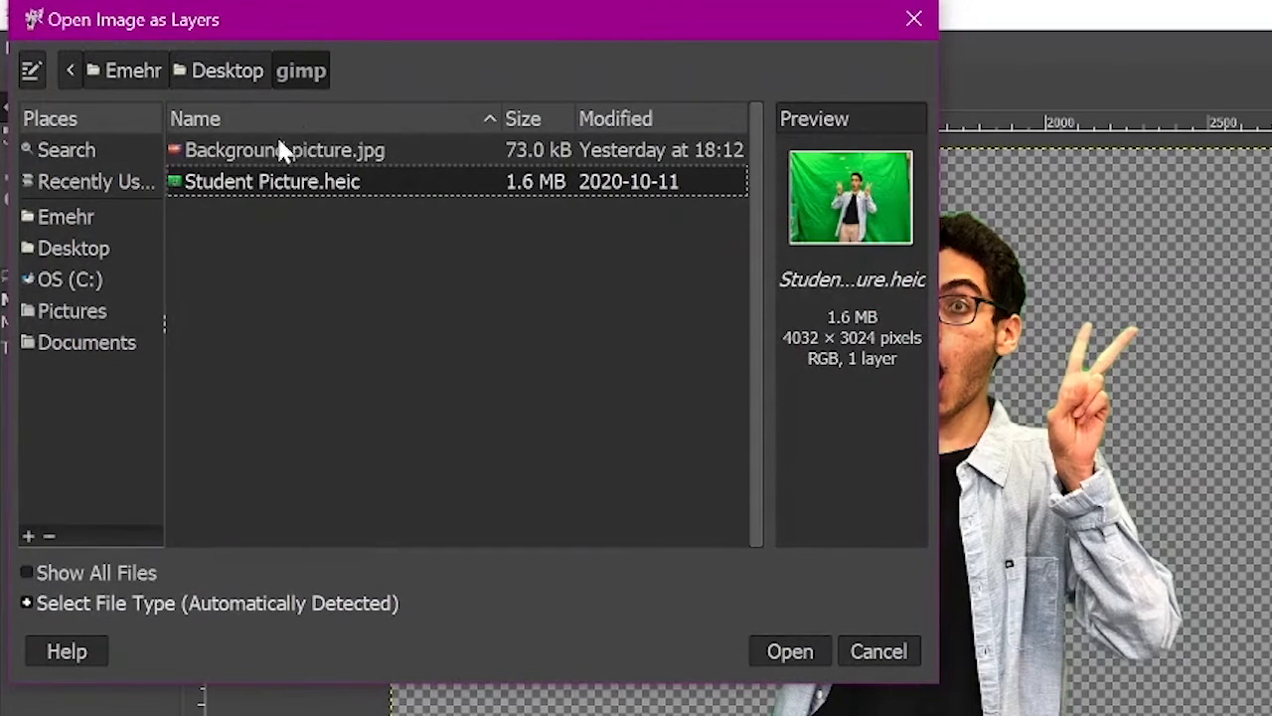
pyautogui.click(245, 149)
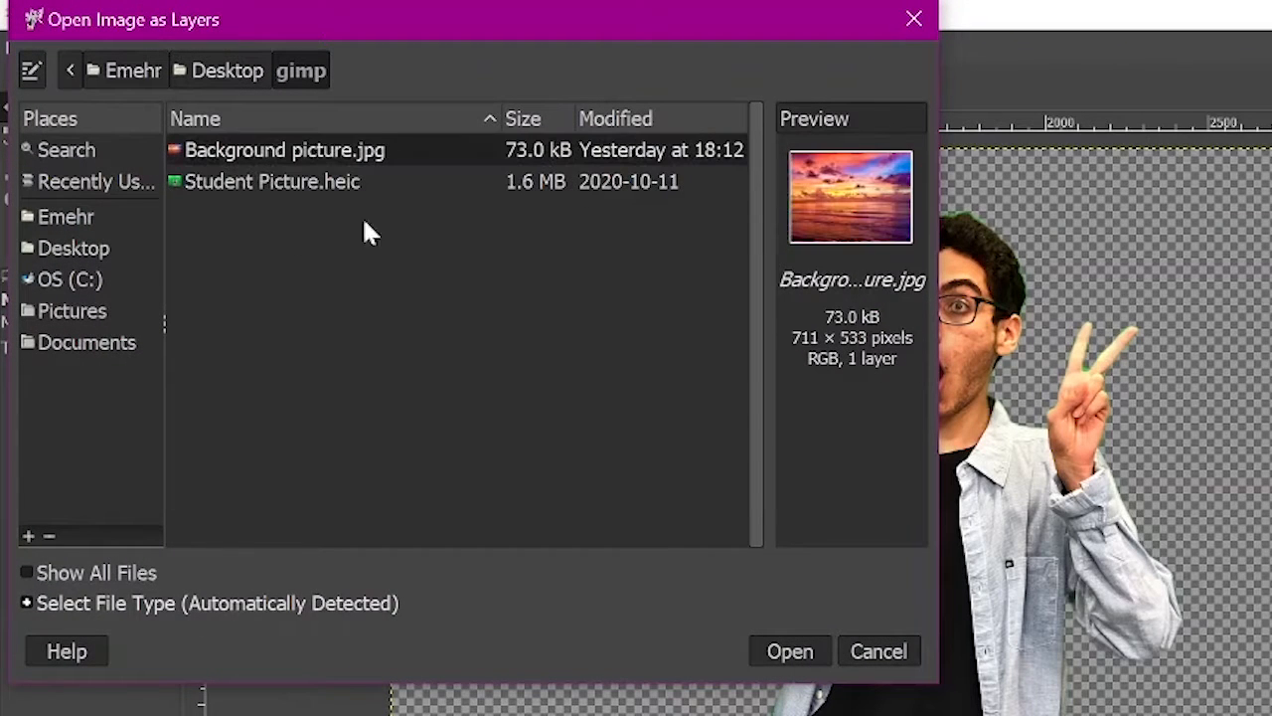
pyautogui.click(777, 643)
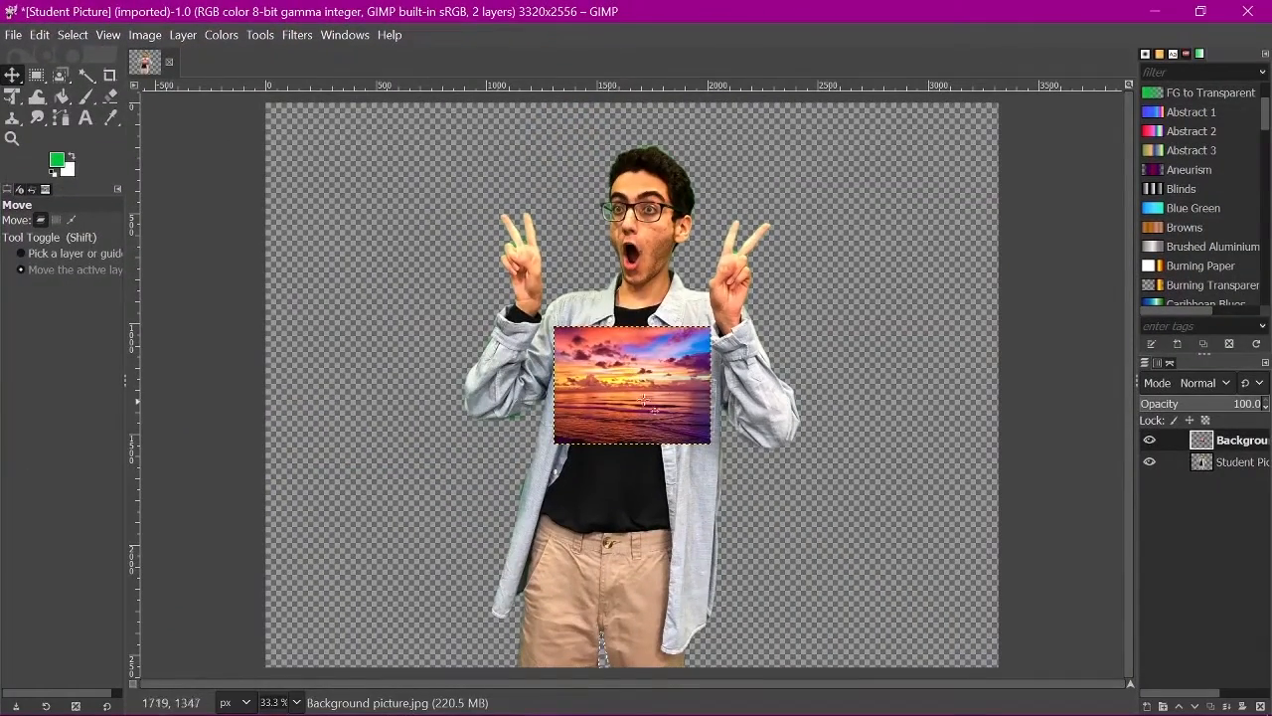
pyautogui.moveTo(643, 399); pyautogui.dragTo(631, 369)
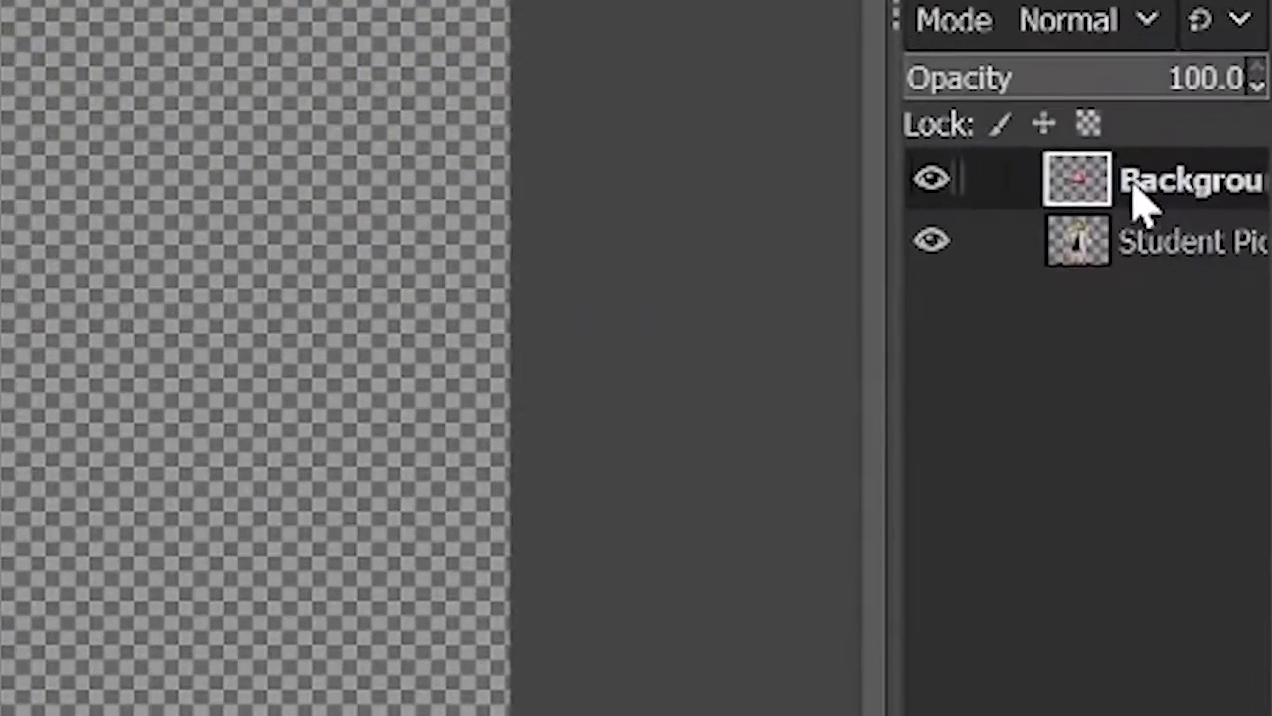
# - Place the background layer beneath the student layer and scale it proportionally to 4463 × 3346 px with Cubic interpolation
pyautogui.moveTo(1145, 204); pyautogui.dragTo(1142, 270)
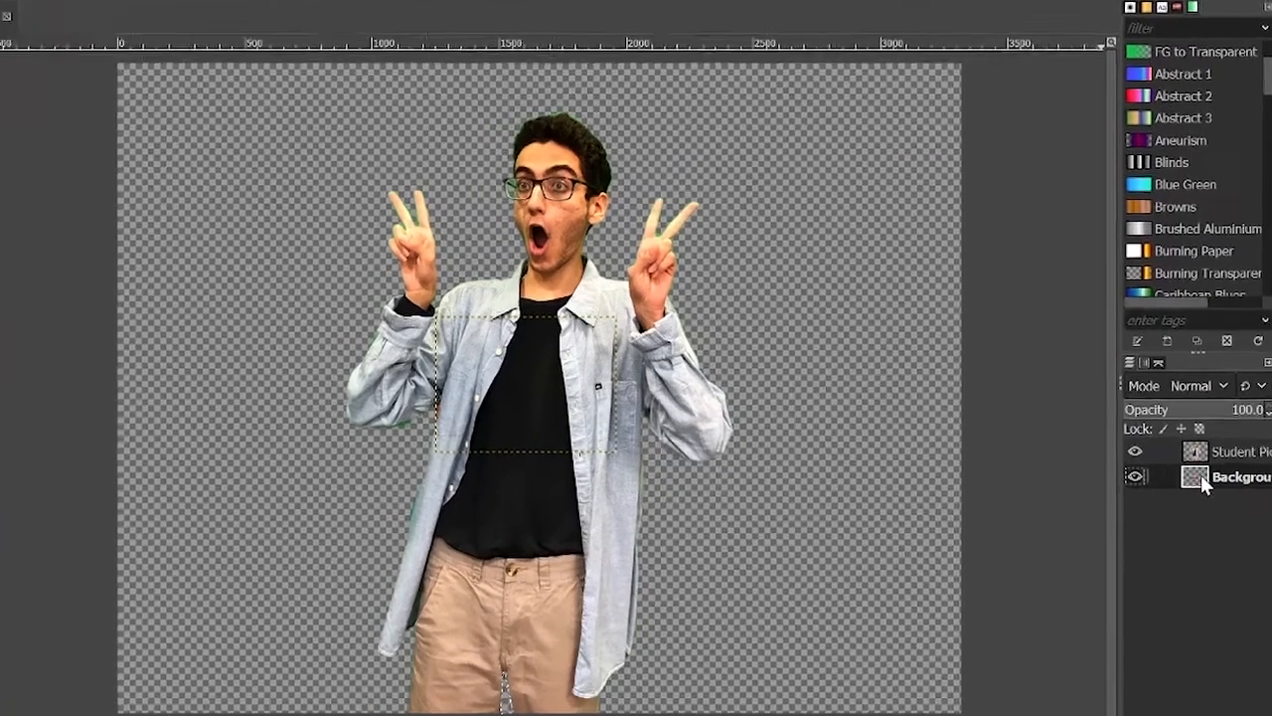
pyautogui.rightClick(1203, 467)
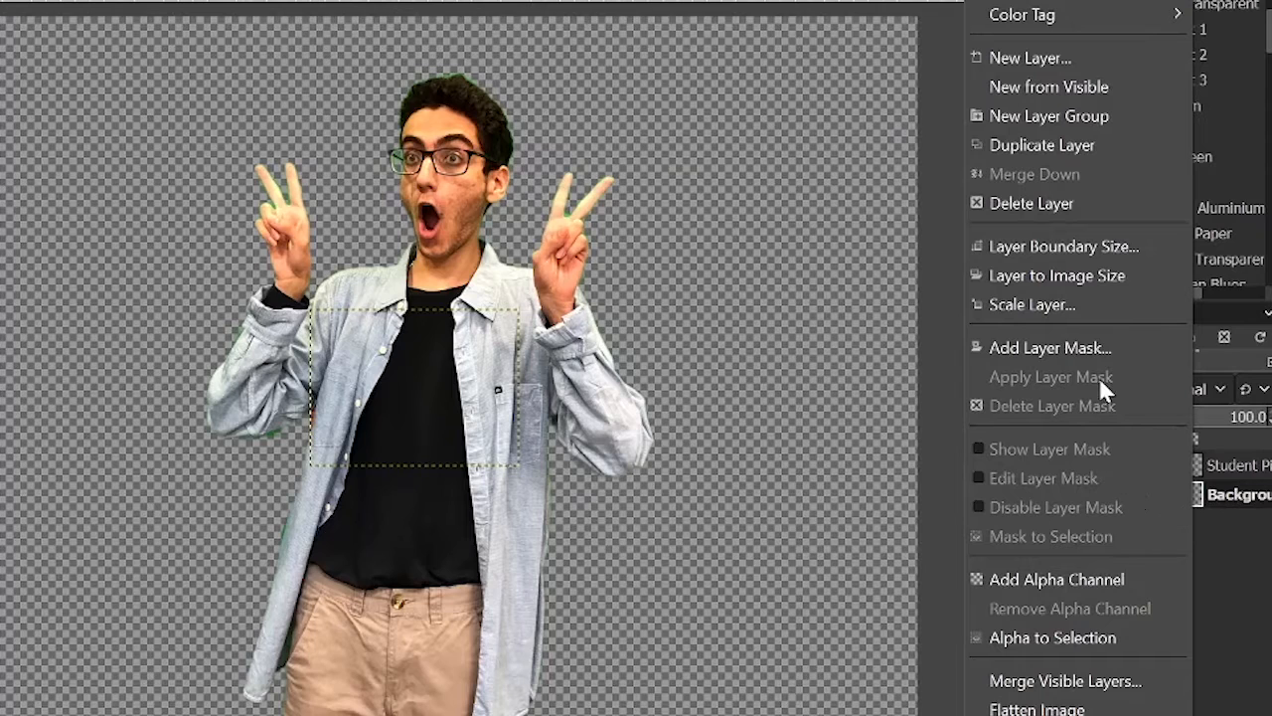
pyautogui.click(1036, 311)
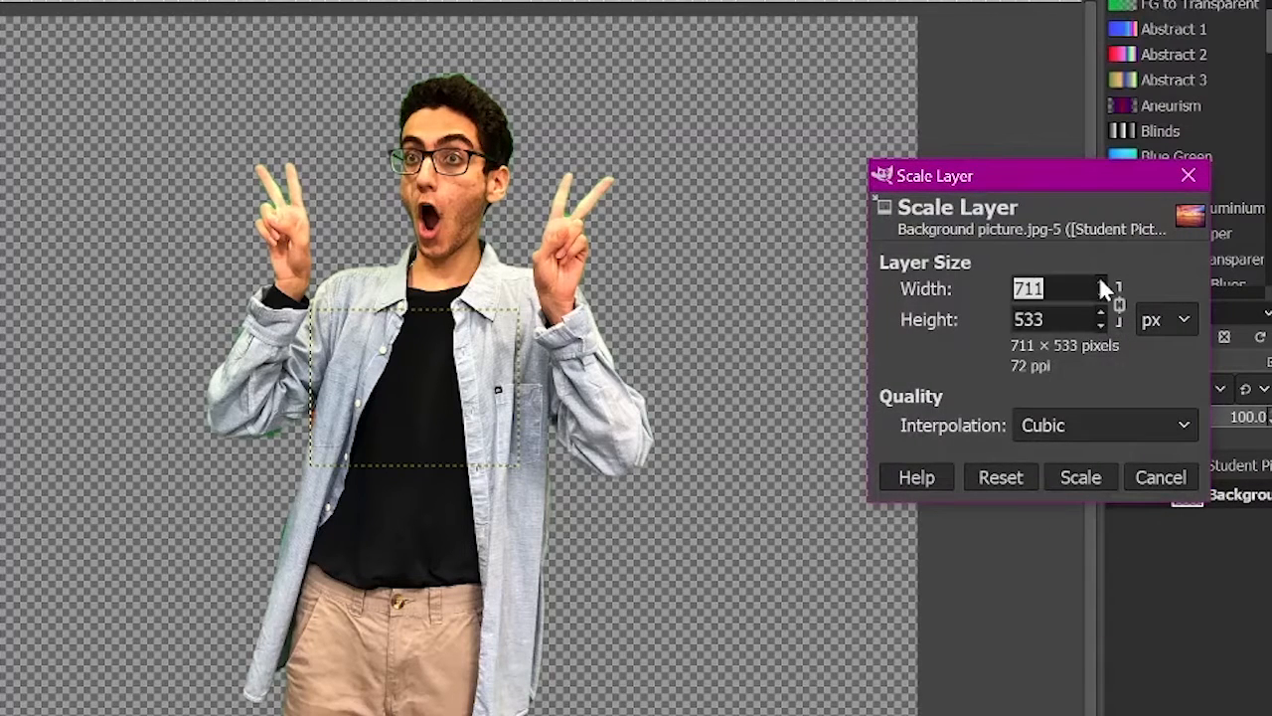
pyautogui.moveTo(1100, 281); pyautogui.dragTo(1100, 282)
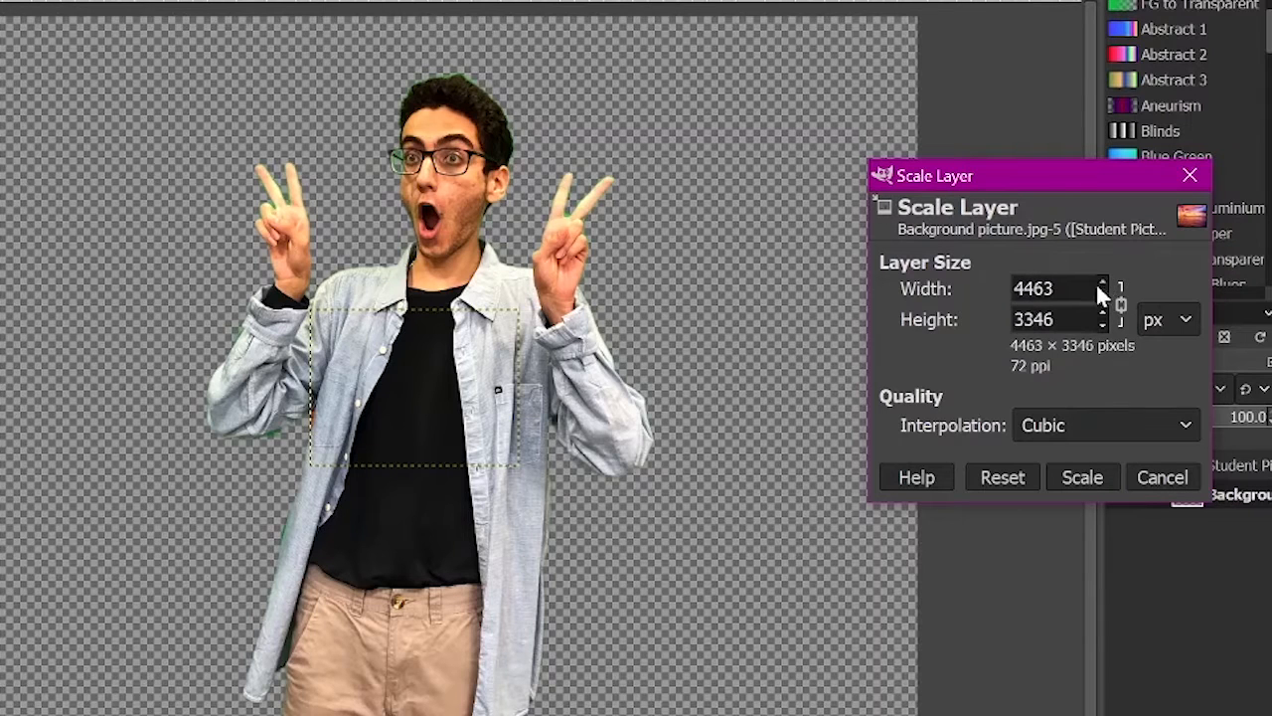
pyautogui.click(1079, 474)
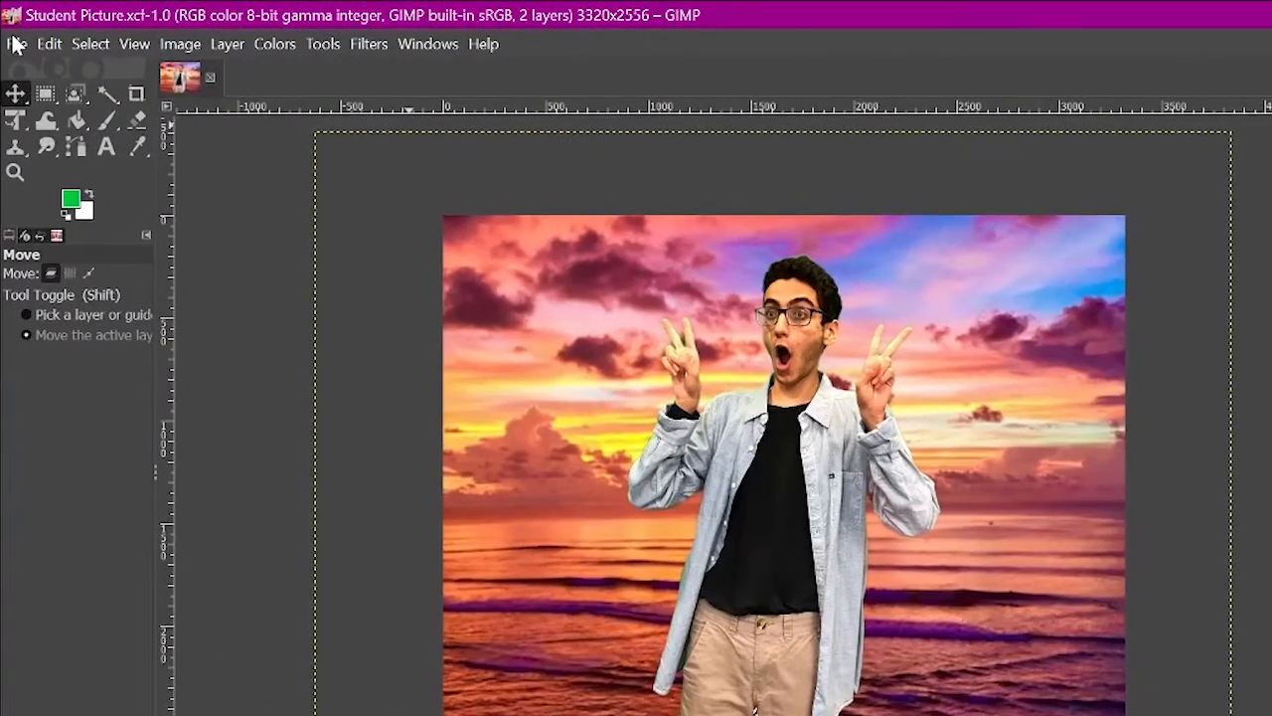
# - Export the composite as Student Picture final.png in the gimp folder, keeping the offered PNG options with compression level 9
pyautogui.click(14, 44)
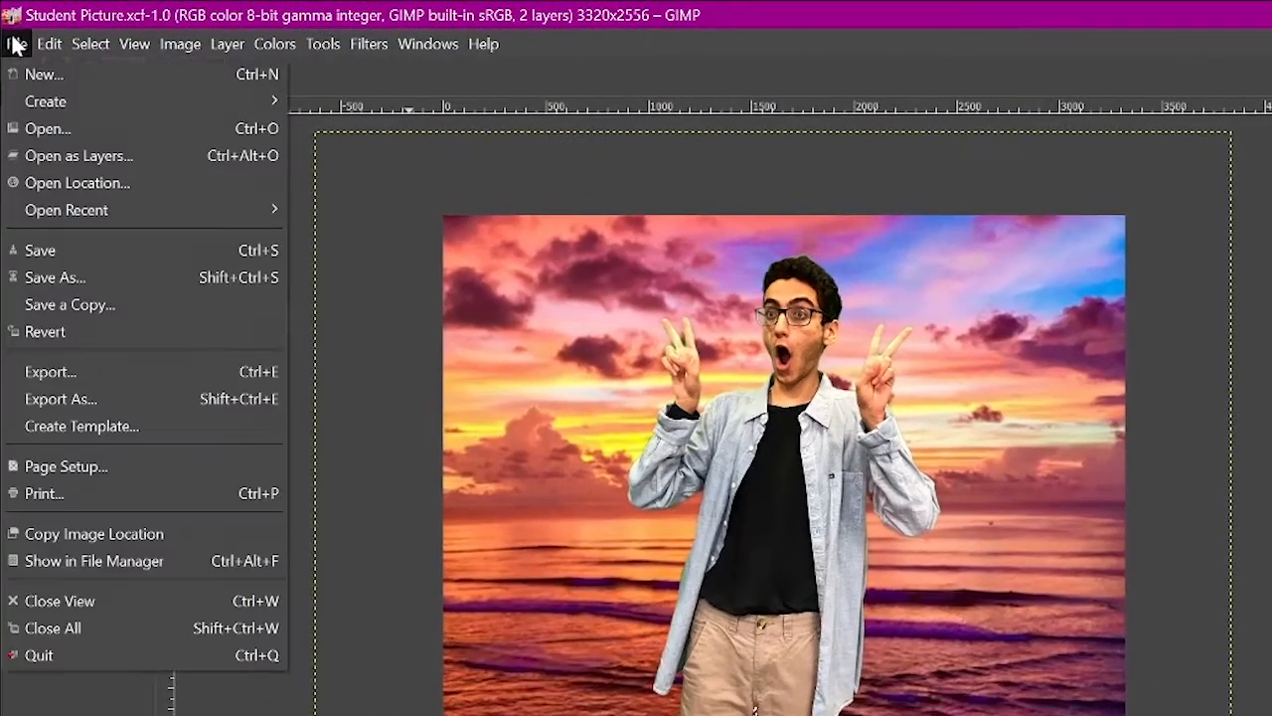
pyautogui.click(159, 401)
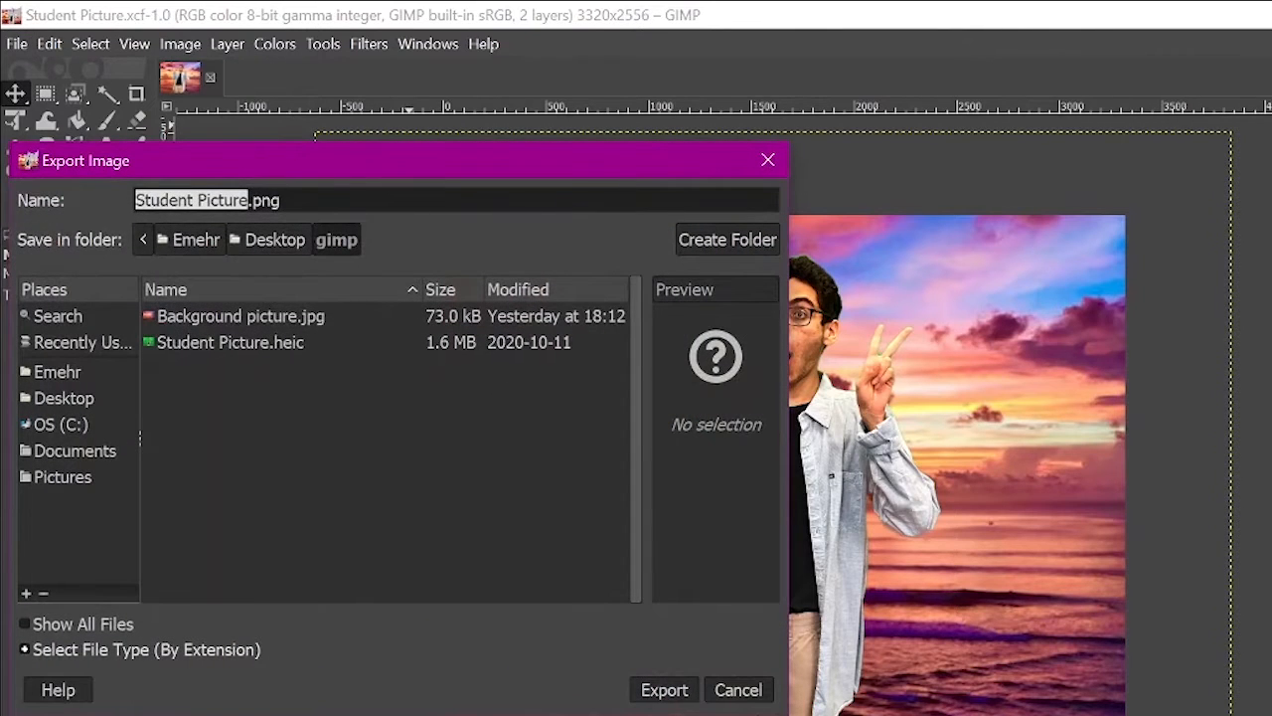
pyautogui.press('Right')
pyautogui.write('fin')
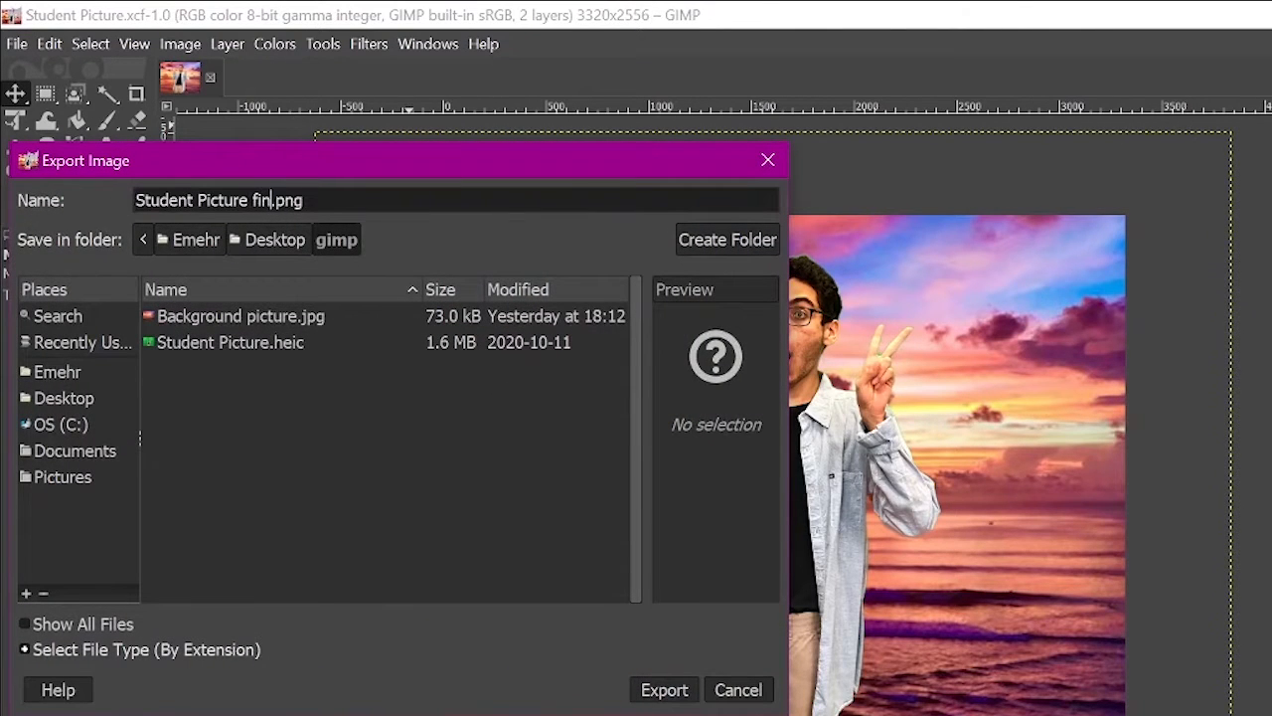
pyautogui.write('al')
pyautogui.click(661, 690)
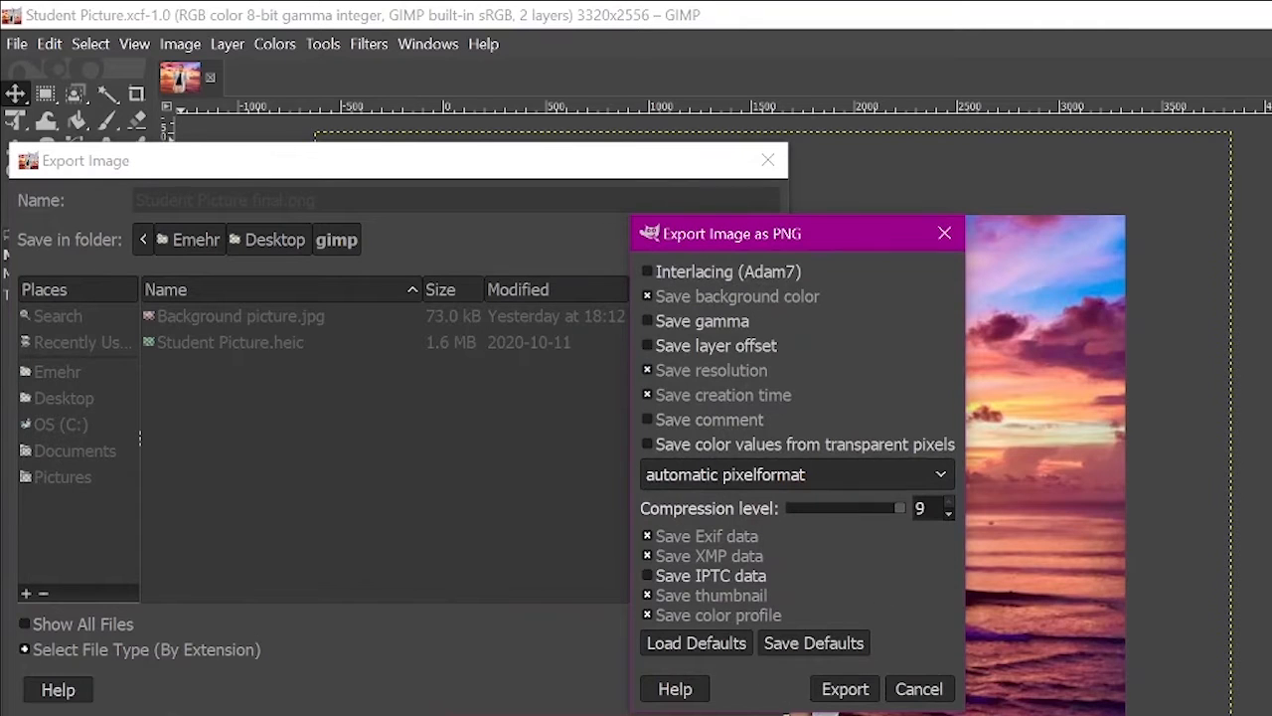
pyautogui.click(845, 690)
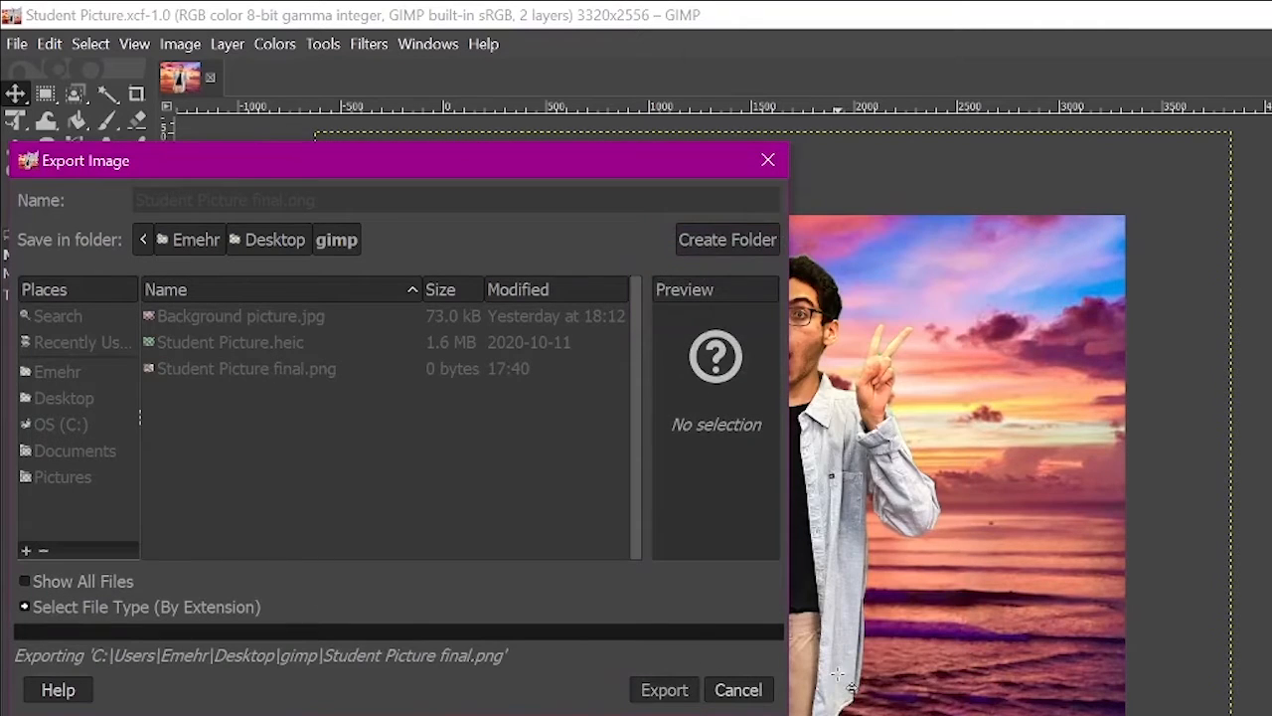